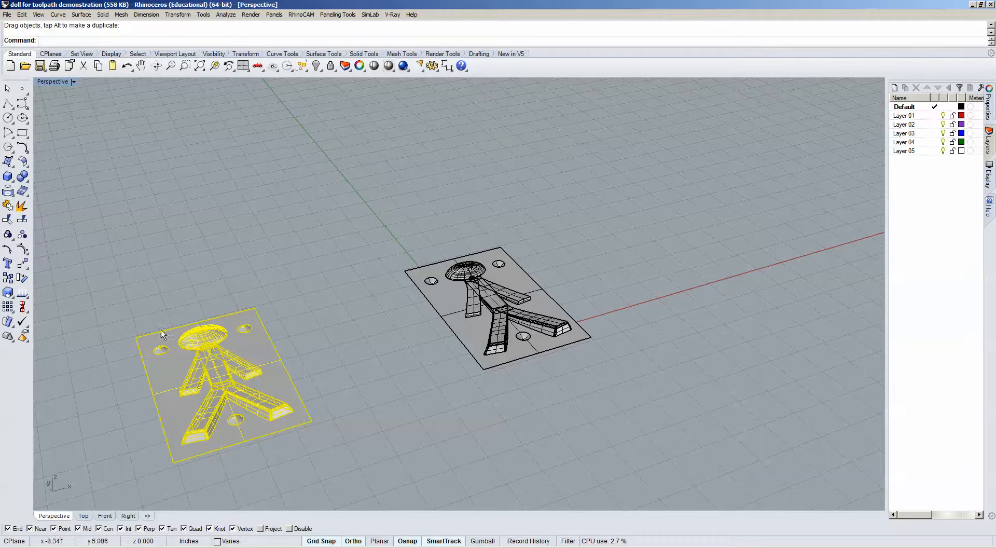
Join the surfaces of both doll plates into polysurfaces and clear the selection.
click(8, 218)
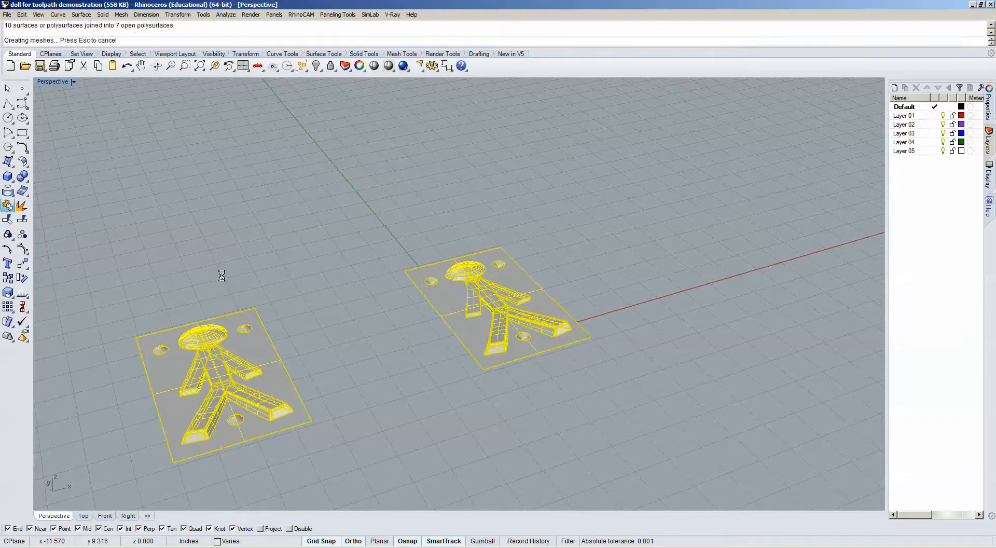
click(234, 422)
click(385, 366)
Group all objects of both doll plates together.
key(ctrl+a)
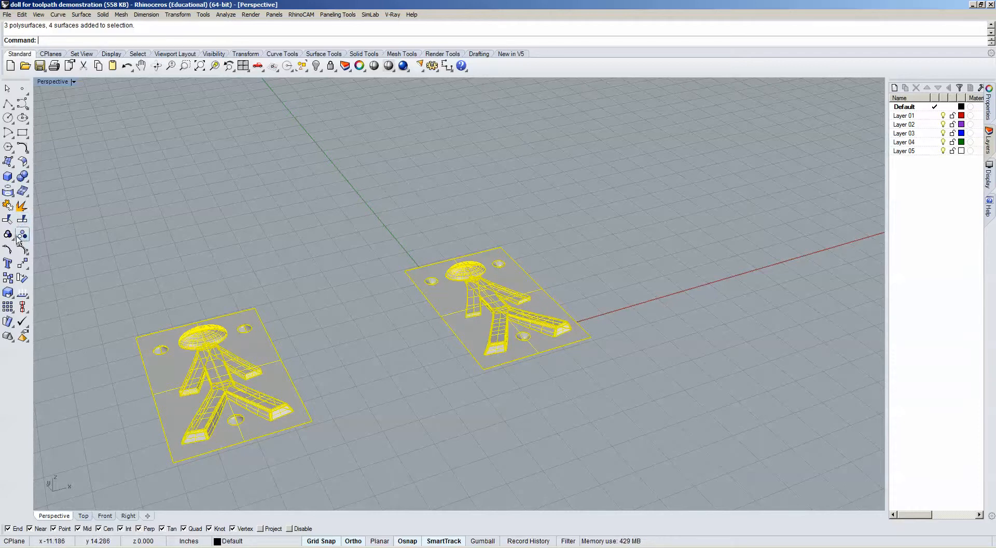
click(21, 219)
right_drag(381, 326, 427, 228)
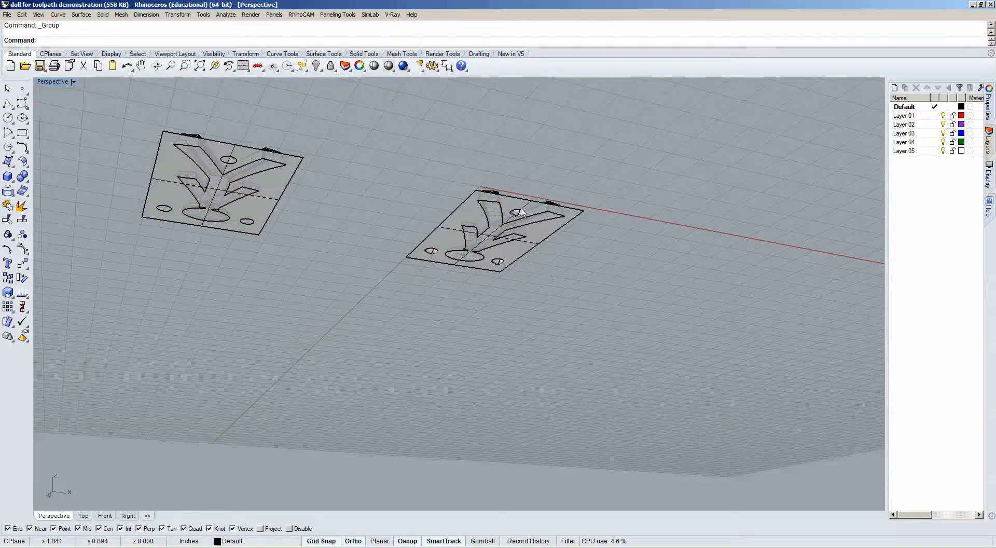
right_drag(487, 236, 456, 327)
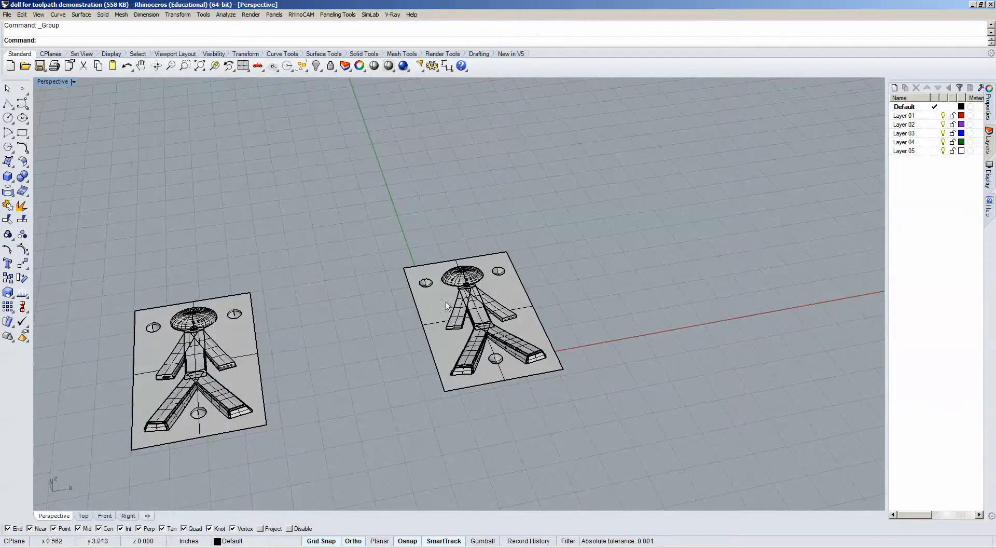
Show the four-viewport layout, ungroup everything, and group the original doll plate and its copy separately.
click(243, 66)
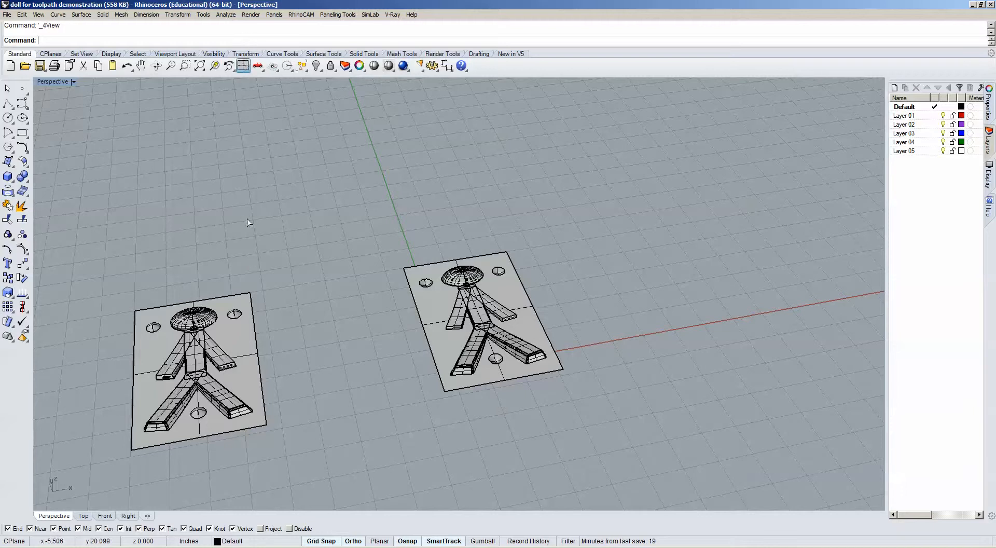
scroll(213, 213, up, 5)
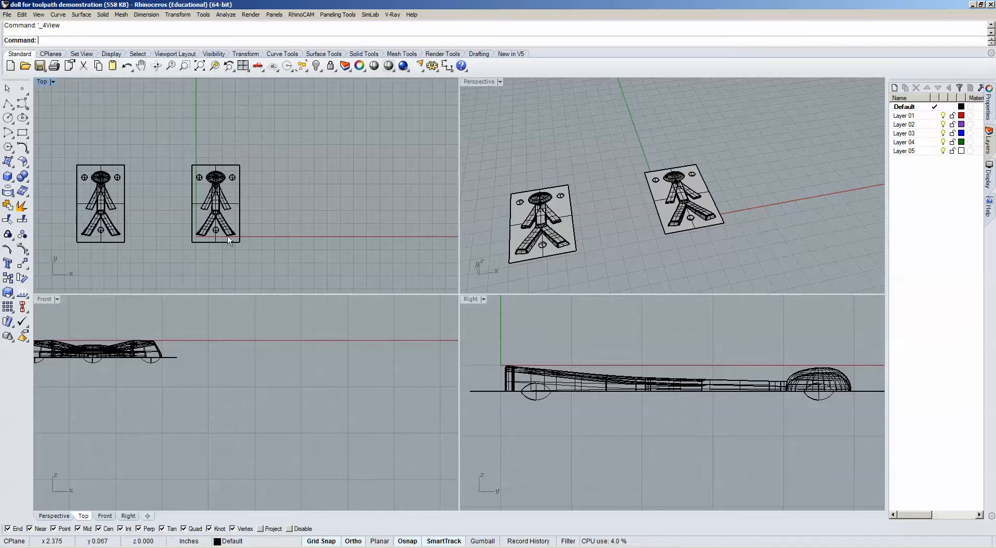
key(ctrl+a)
click(23, 240)
drag(160, 134, 278, 251)
click(8, 234)
drag(57, 150, 141, 264)
click(8, 236)
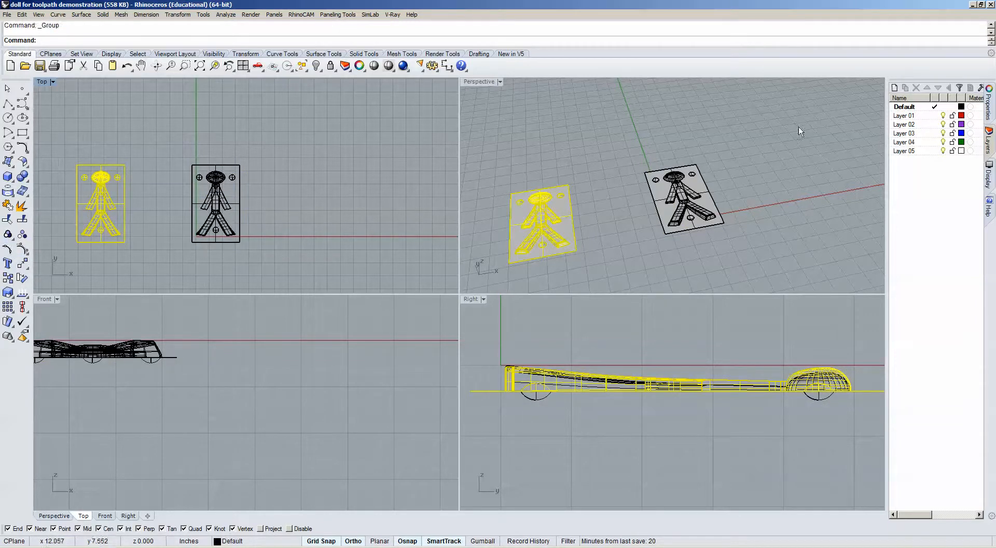
Move the copied doll plate to Layer 01 and turn that layer off.
right_click(904, 116)
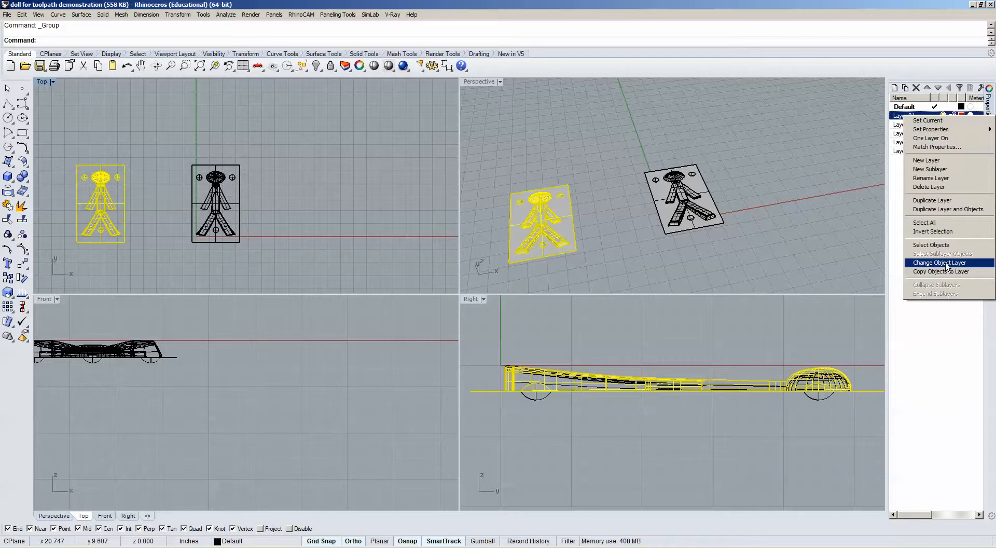
click(948, 263)
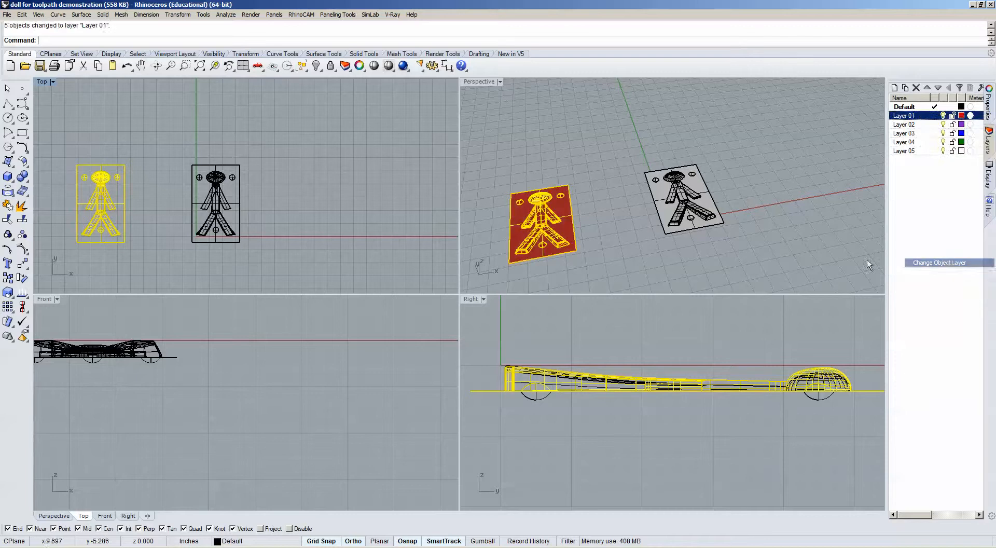
click(944, 116)
drag(175, 158, 311, 261)
text(Mov)
key(Return)
key(Return)
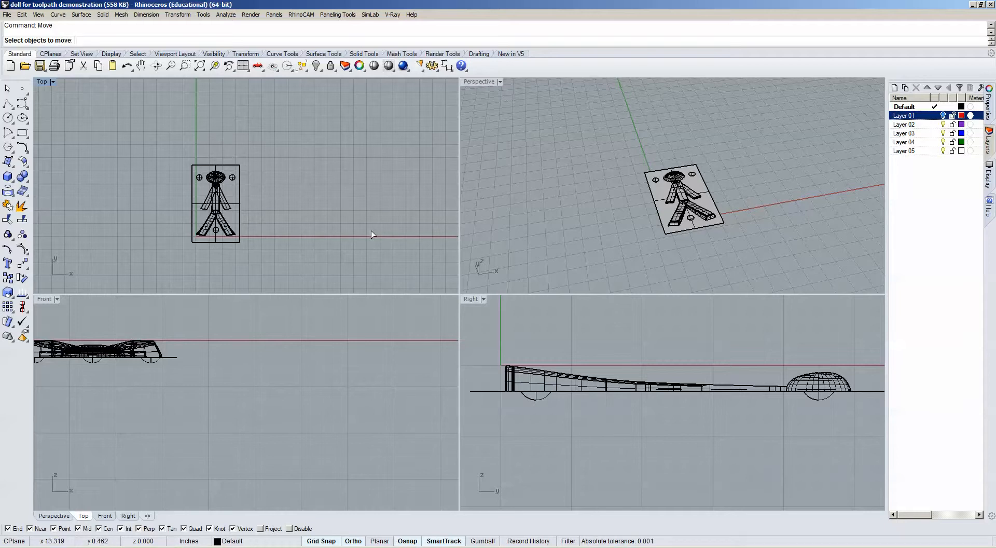
key(Escape)
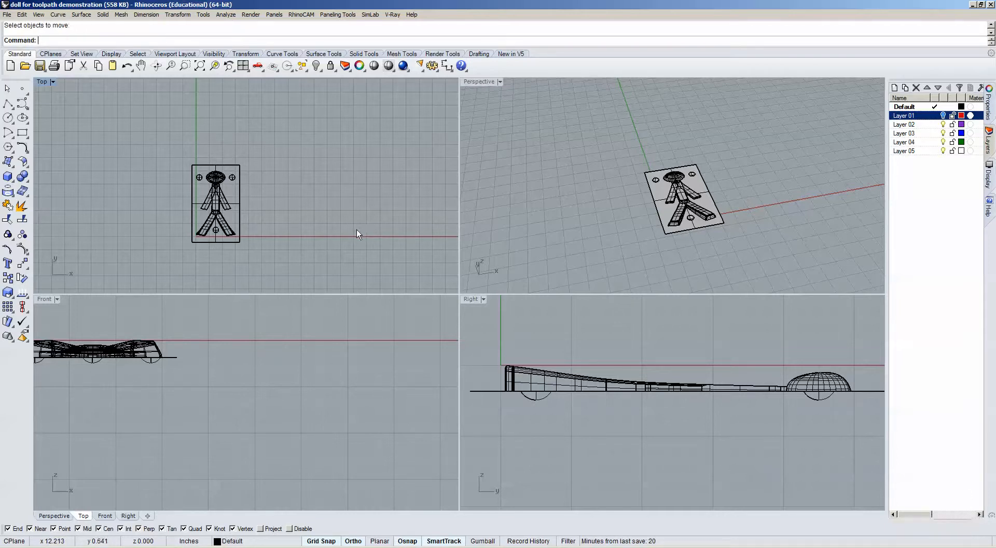
text(Mov)
key(Return)
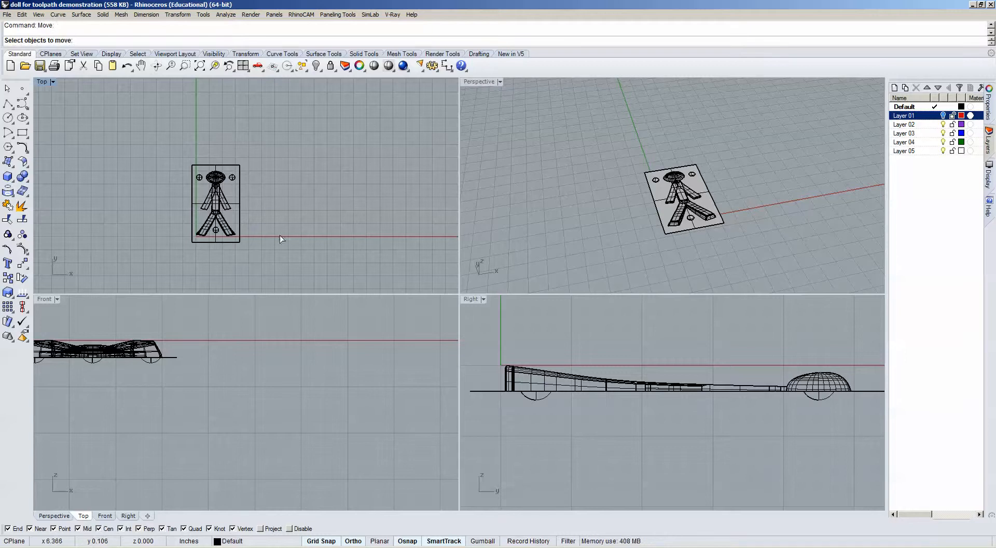
click(237, 234)
key(Return)
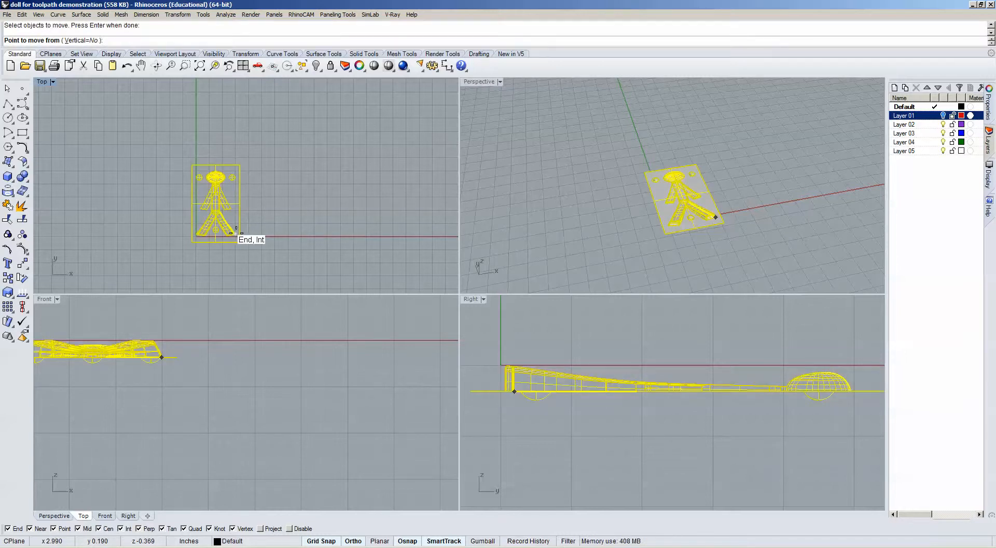
key(Escape)
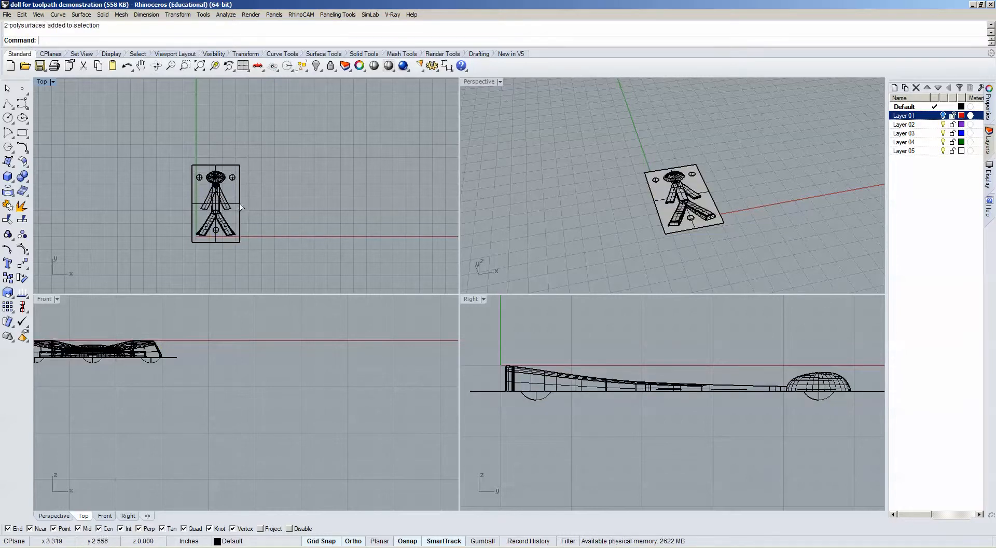
Create an outline curve around the remaining doll plate with MeshOutline.
key(ctrl+a)
text(MeshOutline)
key(Return)
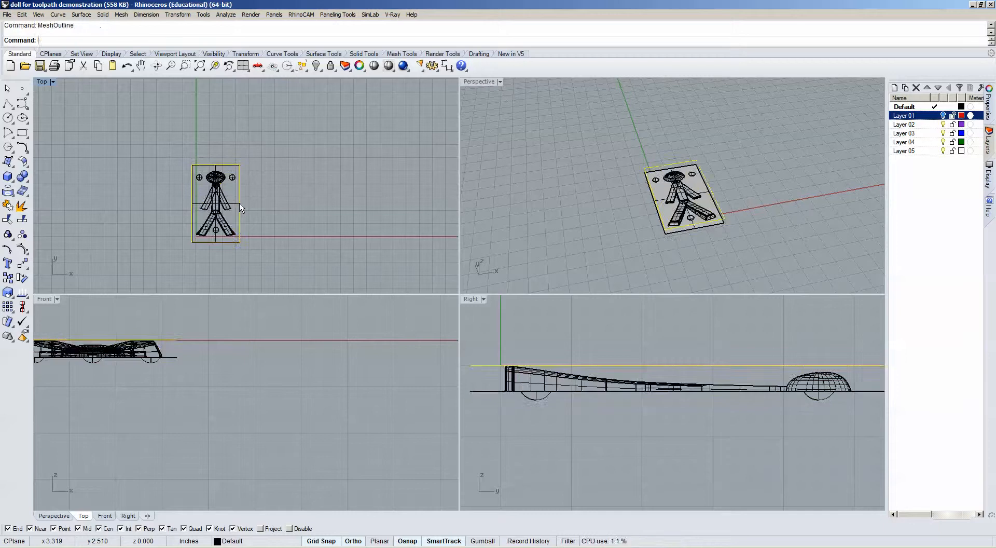
click(223, 264)
Move the doll plate and its outline, with Ortho off, so the outline's lower-left corner sits at the origin.
drag(179, 140, 287, 271)
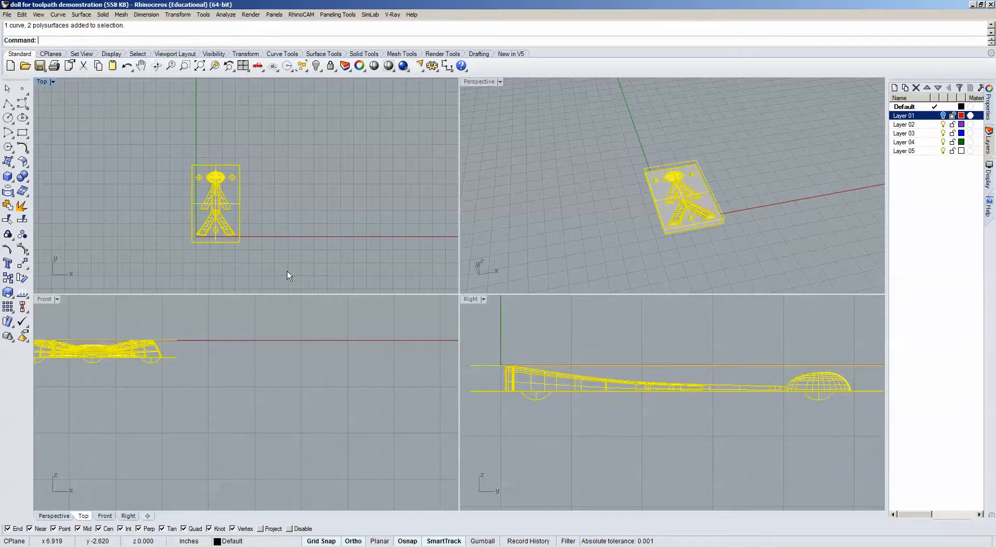
text(Move)
key(Return)
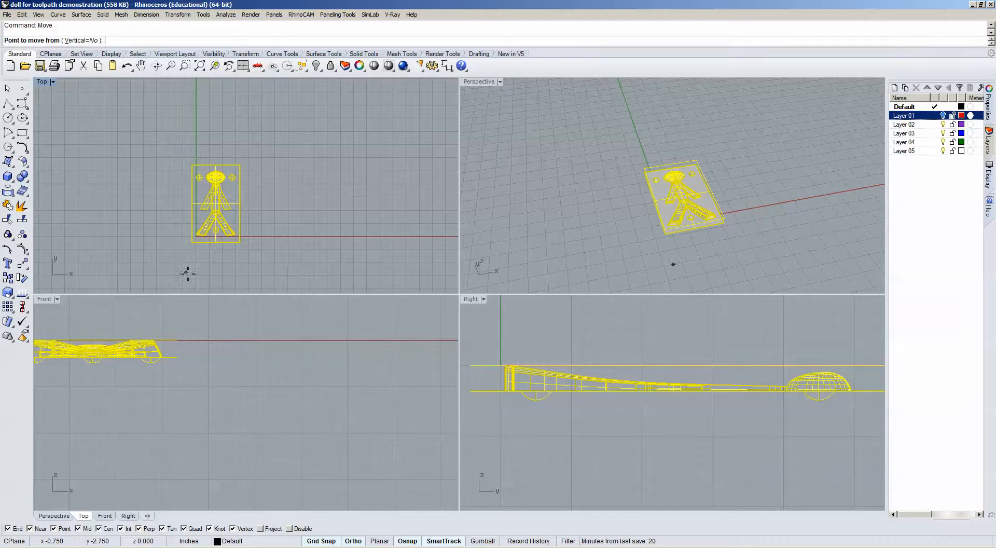
right_drag(186, 259, 203, 223)
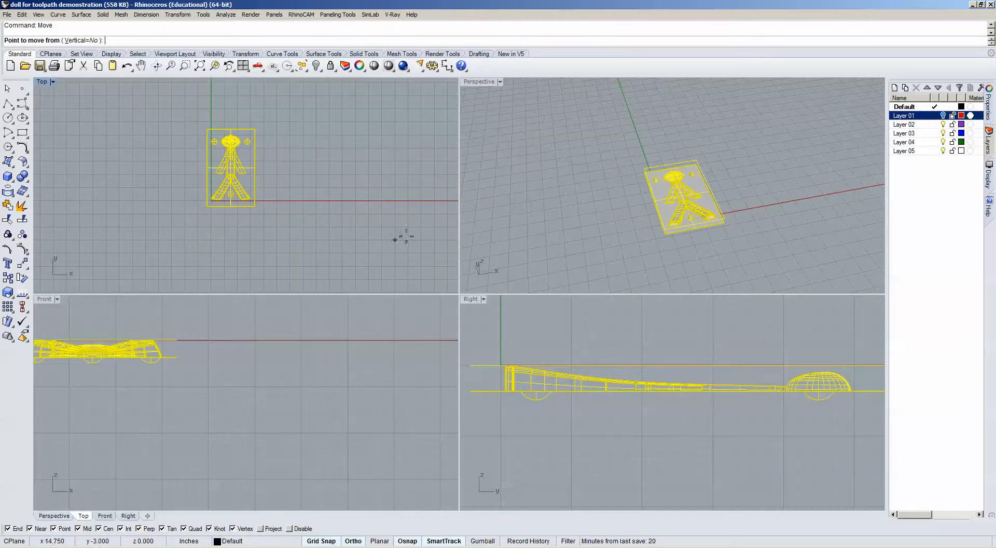
scroll(666, 212, up, 3)
scroll(666, 211, up, 3)
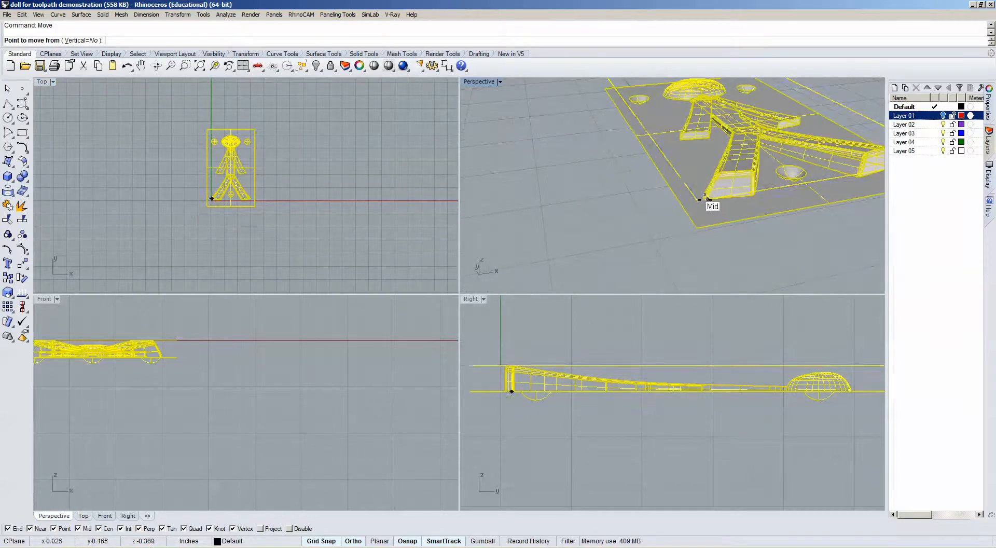
click(701, 203)
scroll(221, 246, up, 10)
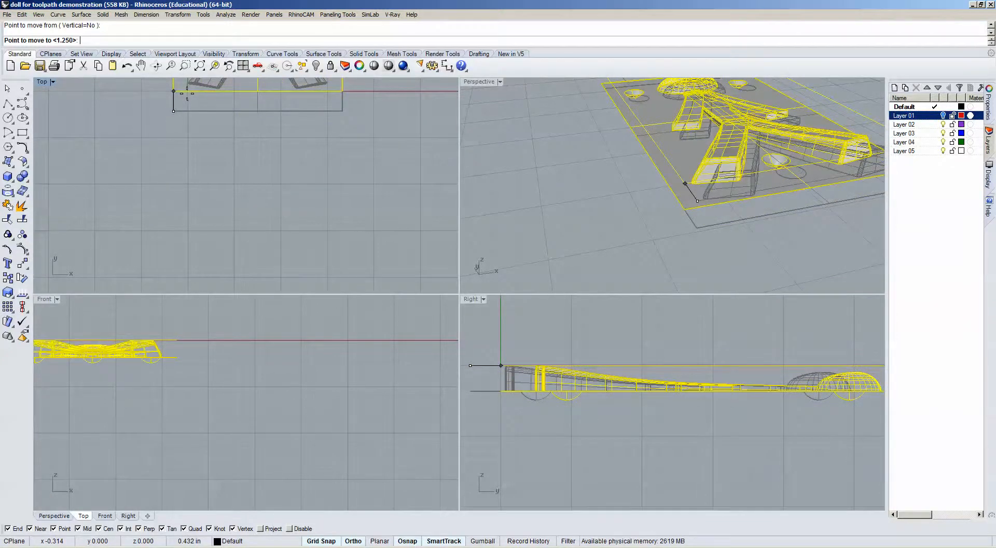
scroll(257, 215, up, 10)
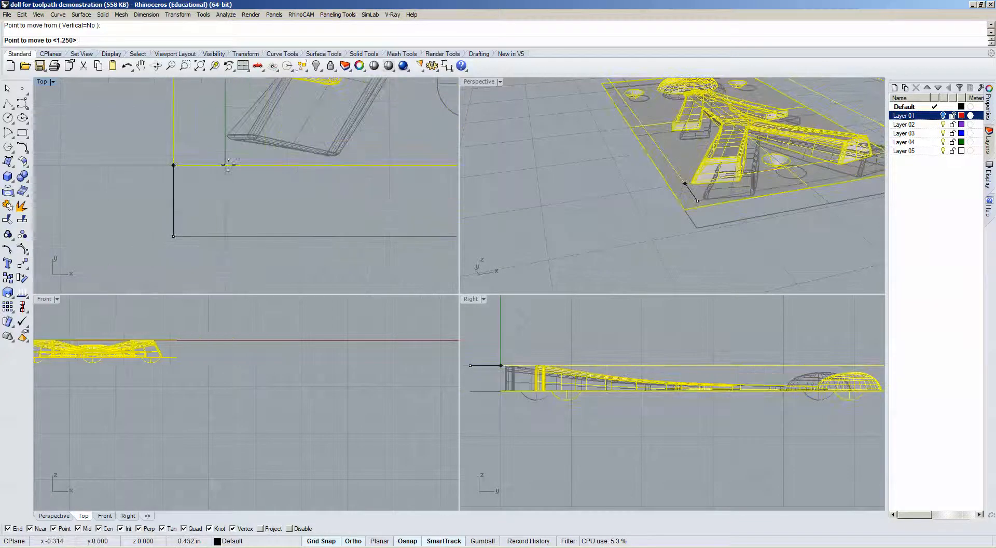
click(355, 541)
click(226, 165)
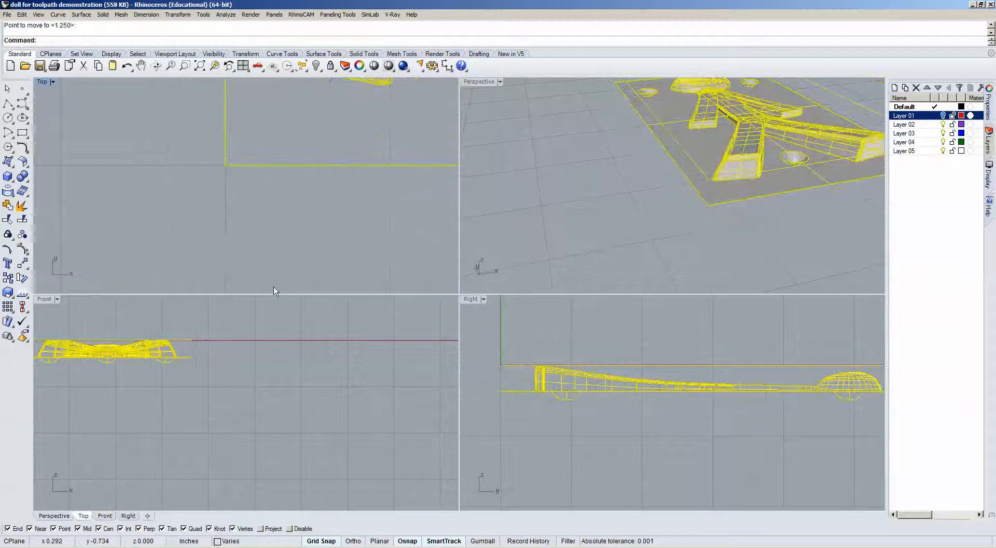
Maximize the Perspective viewport and deselect the doll plate.
scroll(554, 180, down, 8)
right_drag(571, 169, 546, 202)
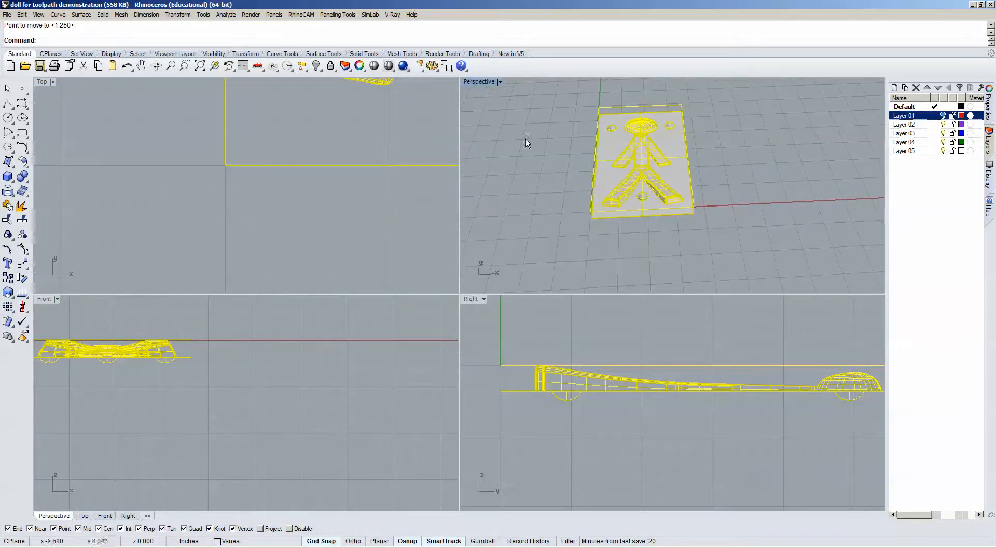
double_click(484, 83)
right_drag(505, 189, 602, 191)
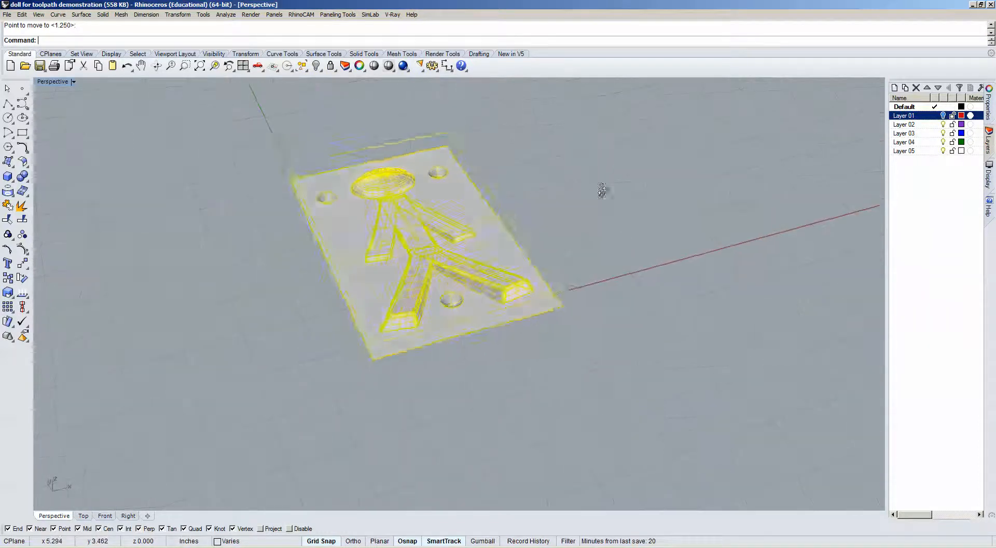
click(541, 242)
shift+right_drag(536, 281, 679, 257)
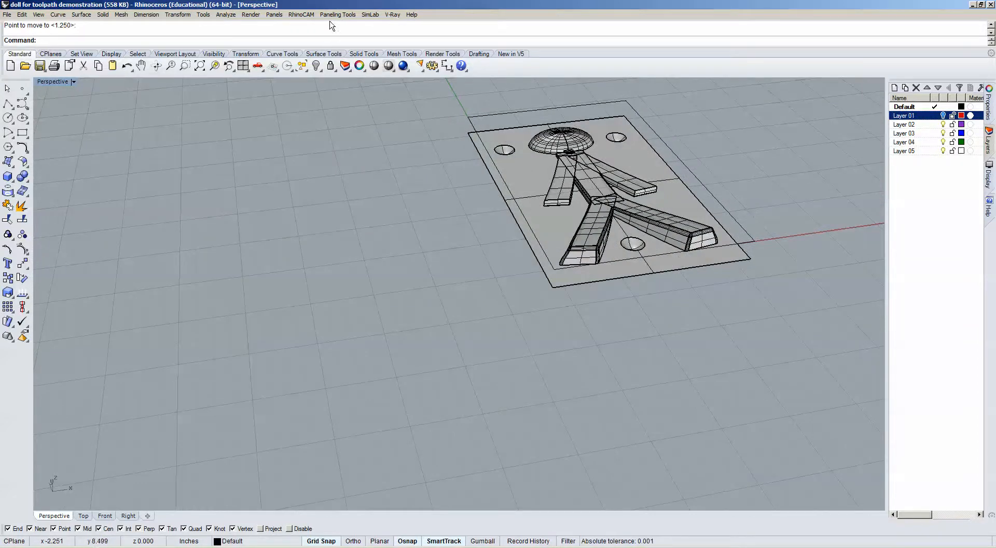
Show RhinoCAM's Machining Operations Browser and Machining Objects Browser.
click(304, 14)
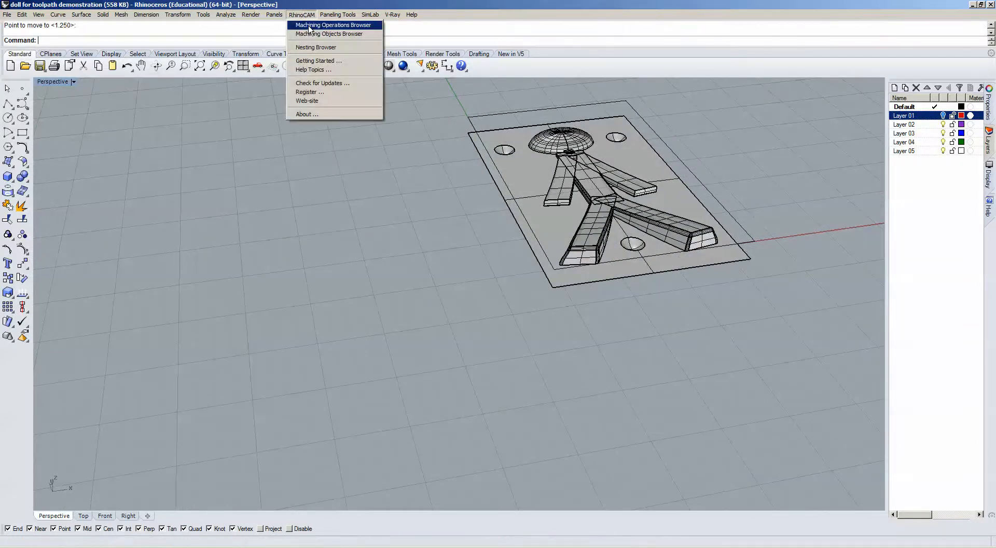
click(310, 26)
click(302, 15)
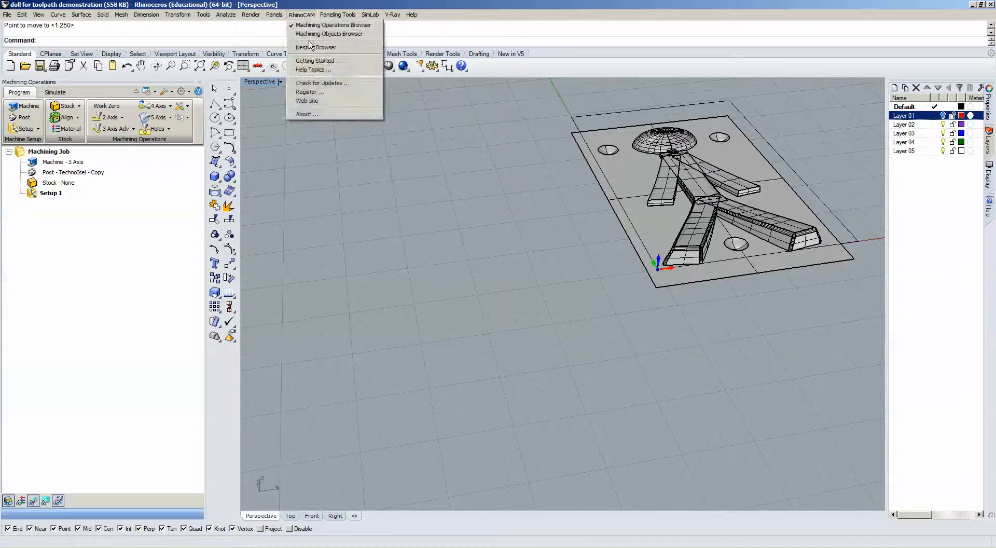
click(329, 33)
Load the Wood-Plywood-MDF.vkb knowledge base from the Cut Paths folder into the K-Bases.
click(310, 95)
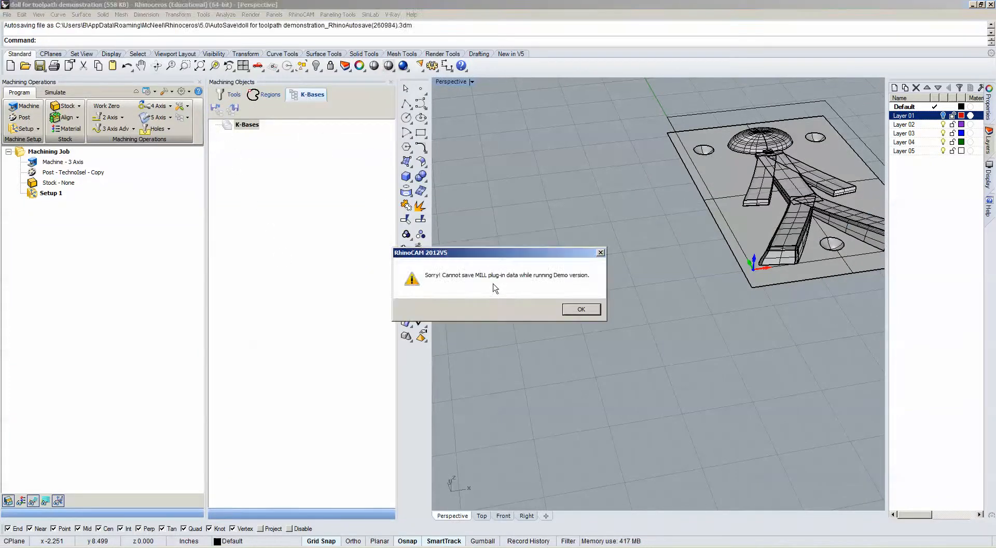
click(216, 108)
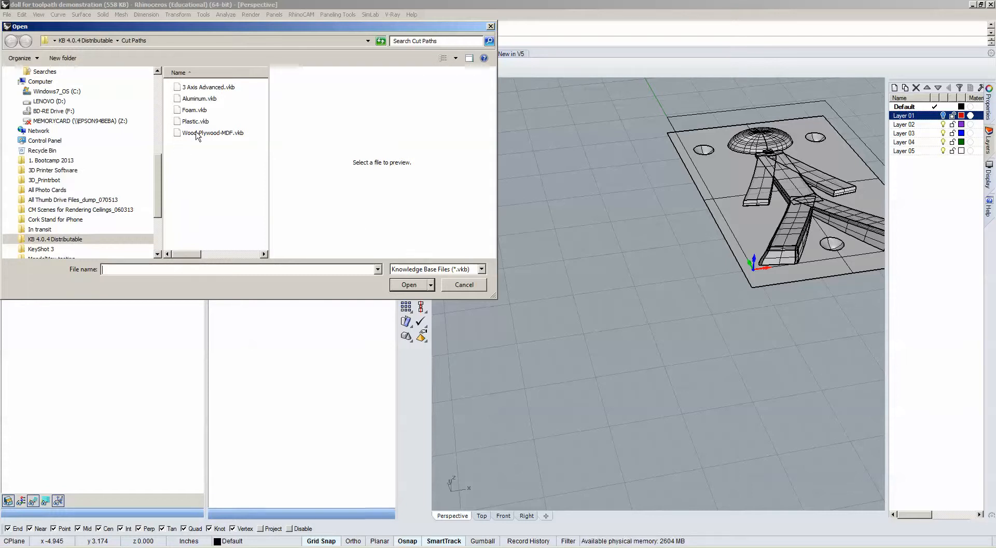
click(197, 133)
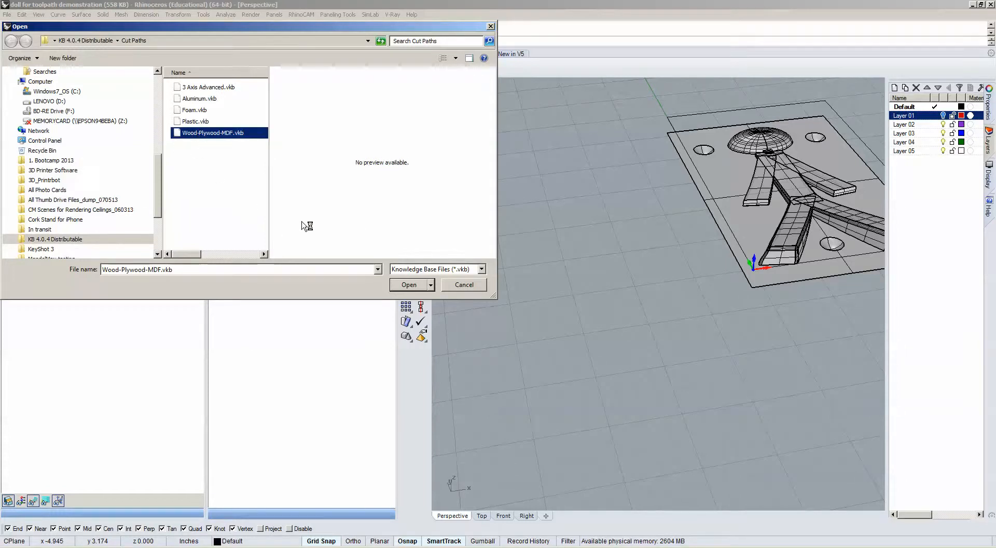
click(408, 285)
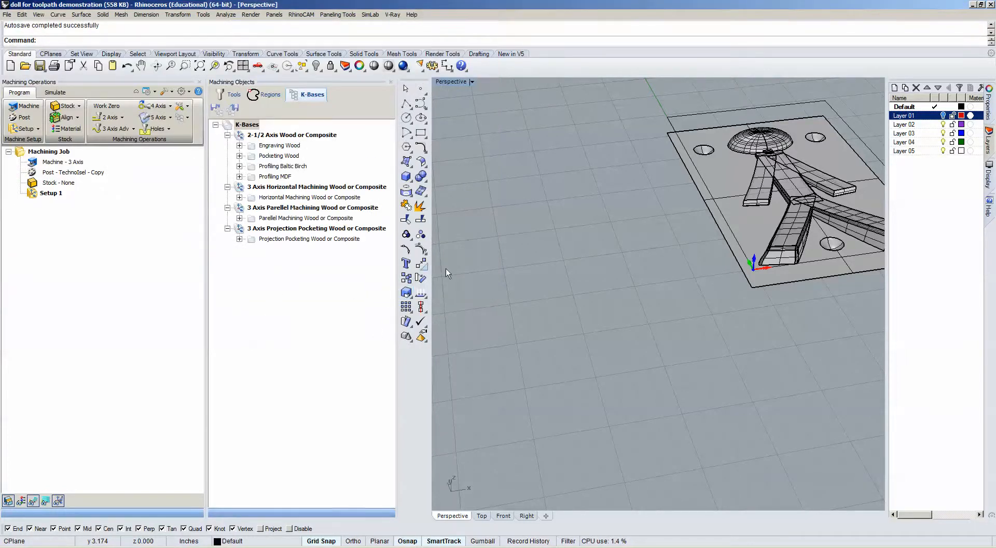
Add the Profiling MDF and Parellel Machining Wood or Composite operations to the machining job and expand both.
shift+right_drag(694, 193, 597, 228)
mouse_move(597, 228)
right_down()
mouse_move(599, 245)
mouse_move(566, 182)
mouse_move(601, 233)
right_up()
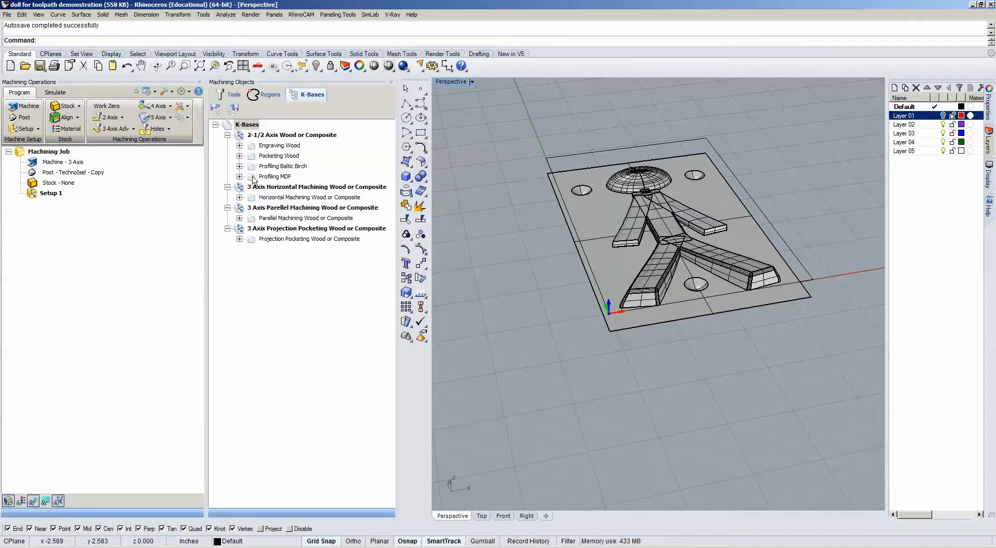
drag(255, 178, 99, 256)
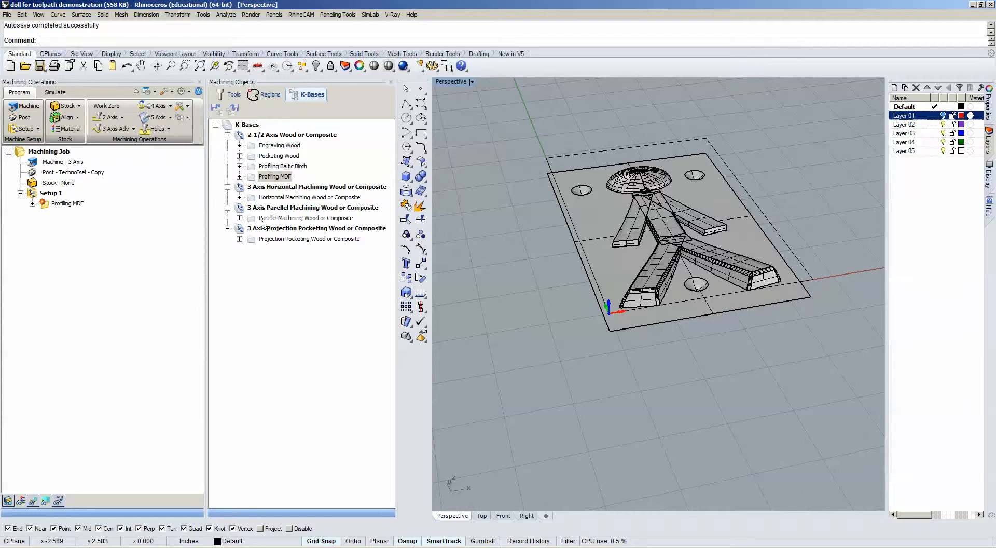
drag(253, 218, 106, 260)
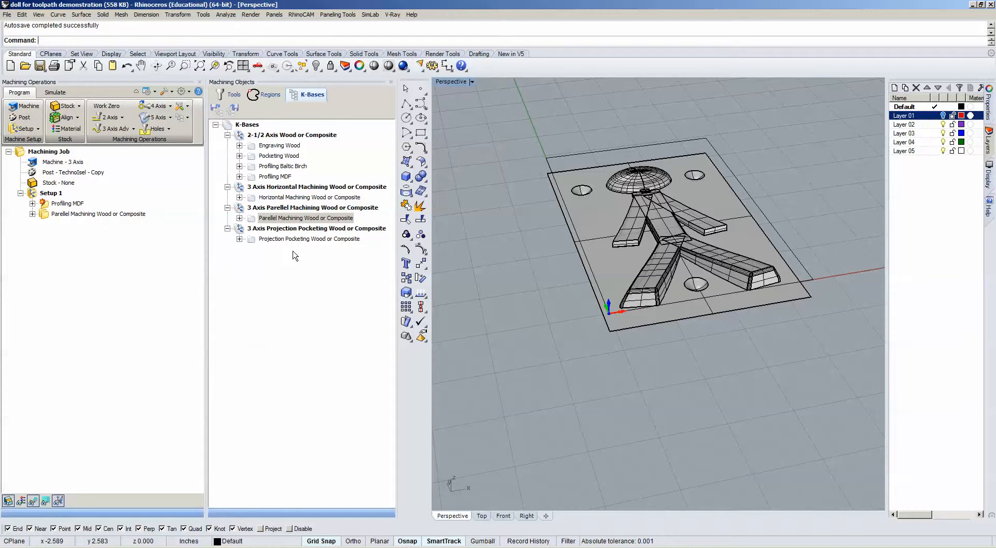
click(32, 214)
click(32, 203)
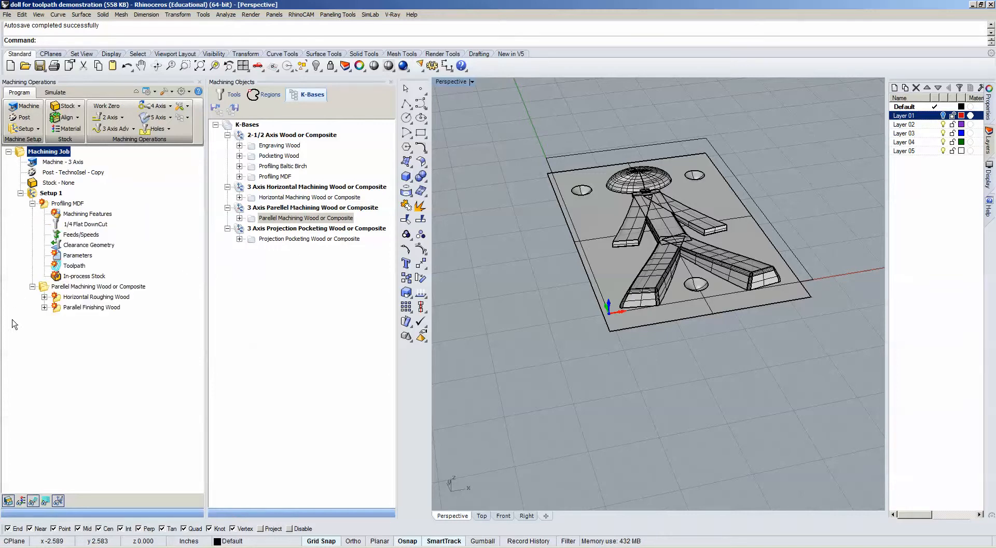
Collapse the machining operations in Setup 1, check the loaded tools, and close the Machining Objects Browser.
click(33, 204)
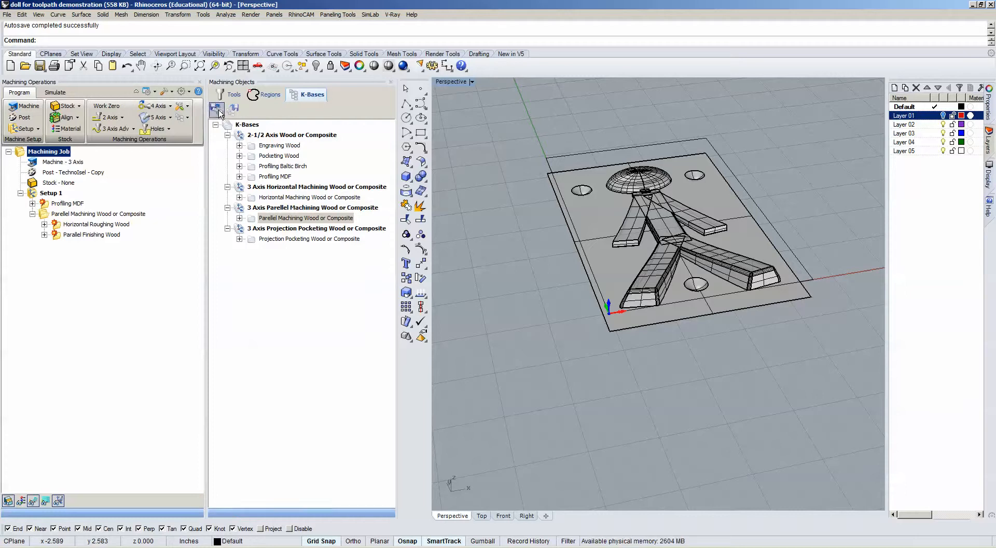
click(229, 93)
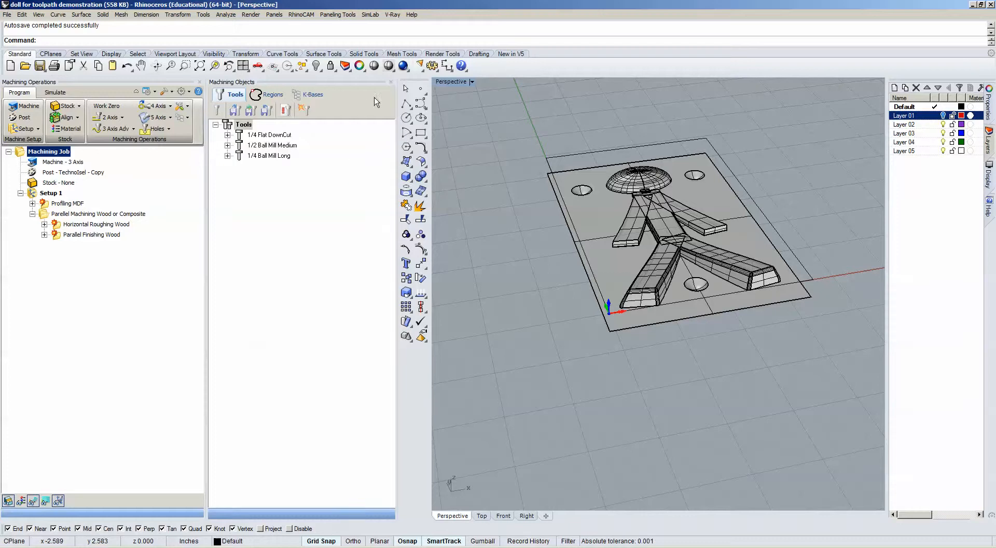
click(390, 82)
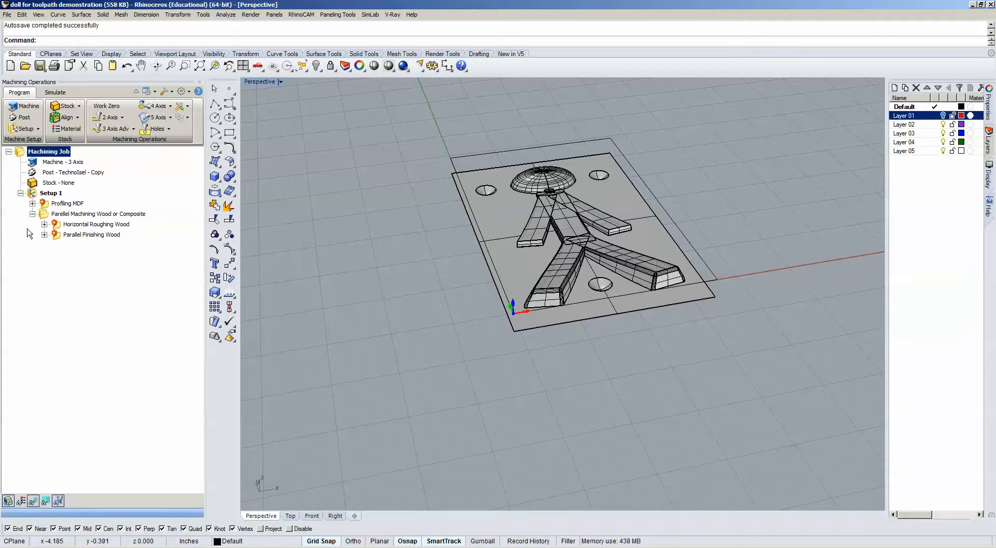
click(33, 213)
right_drag(325, 249, 322, 269)
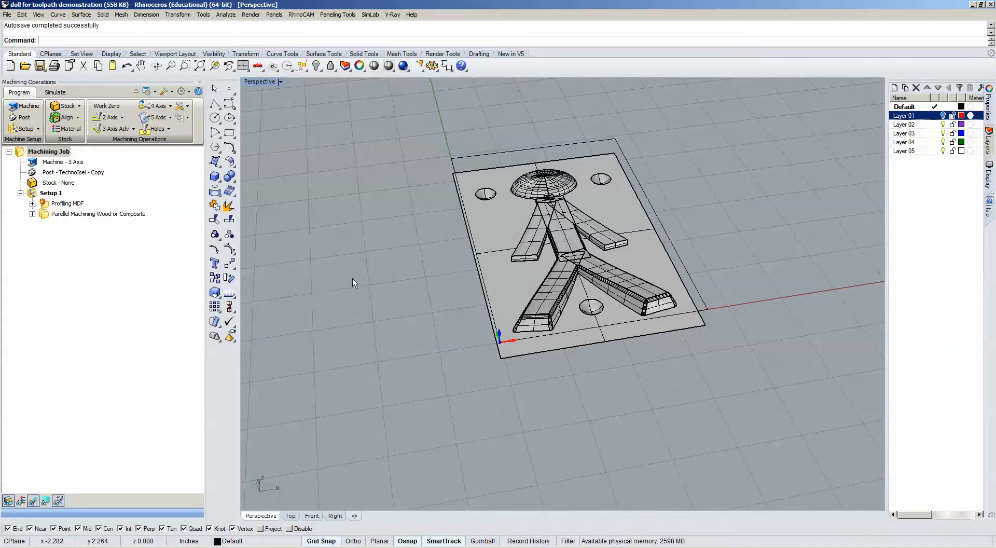
right_drag(352, 281, 363, 267)
click(32, 214)
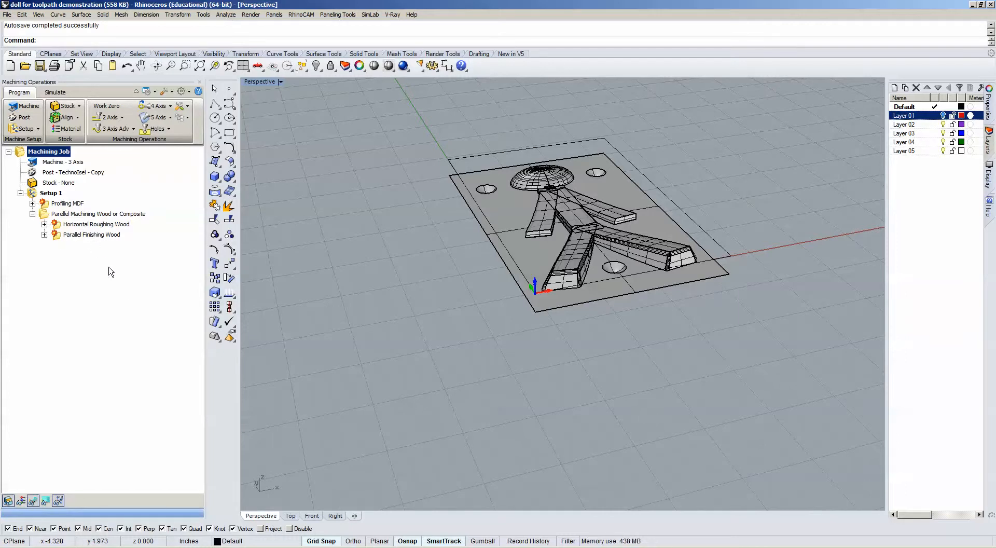
click(32, 214)
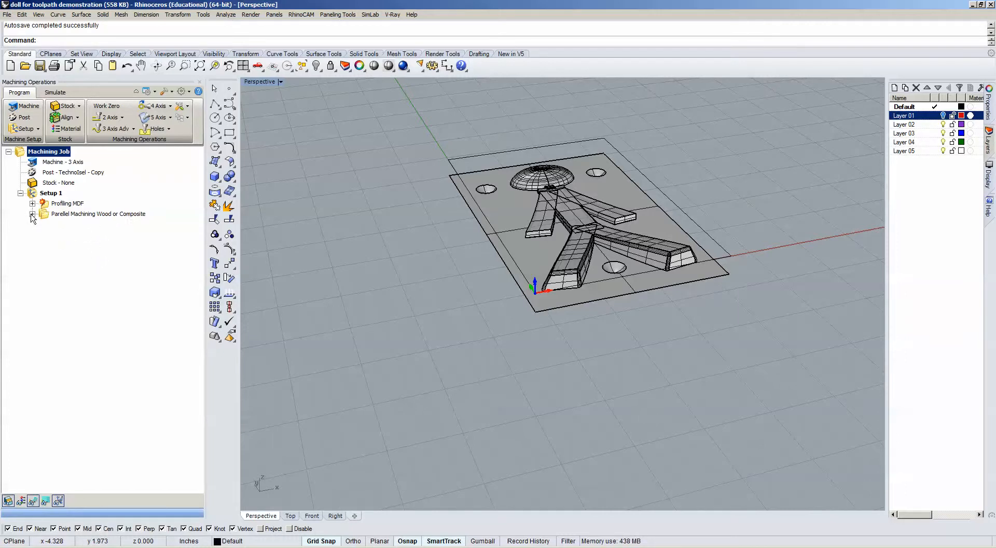
Reorder Setup 1 so Profiling MDF comes after the Parellel Machining Wood or Composite group, outside that group.
click(45, 213)
drag(45, 223, 45, 233)
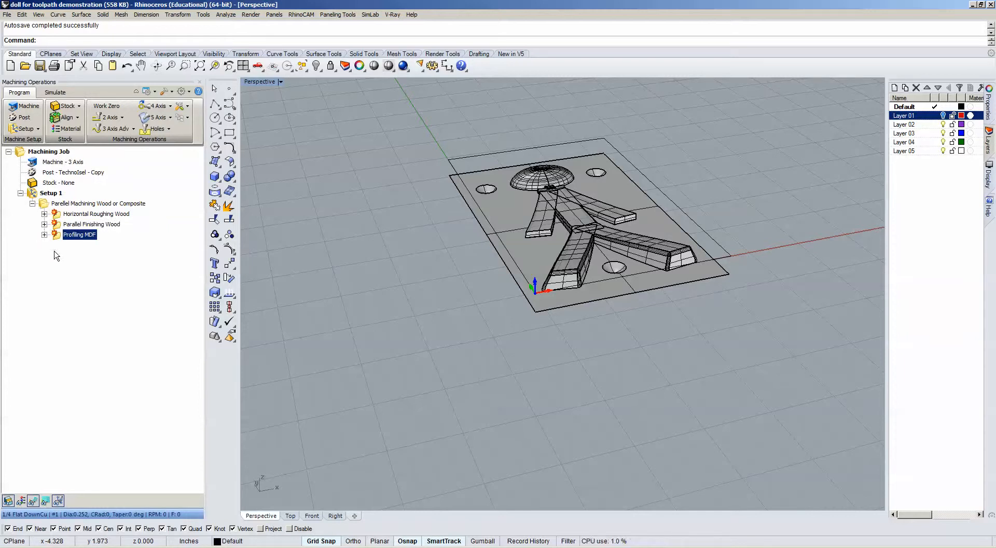
drag(57, 235, 55, 201)
click(32, 213)
click(33, 204)
Assign the rectangle around the doll plate as the drive region of Horizontal Roughing Wood and save the operation.
click(44, 214)
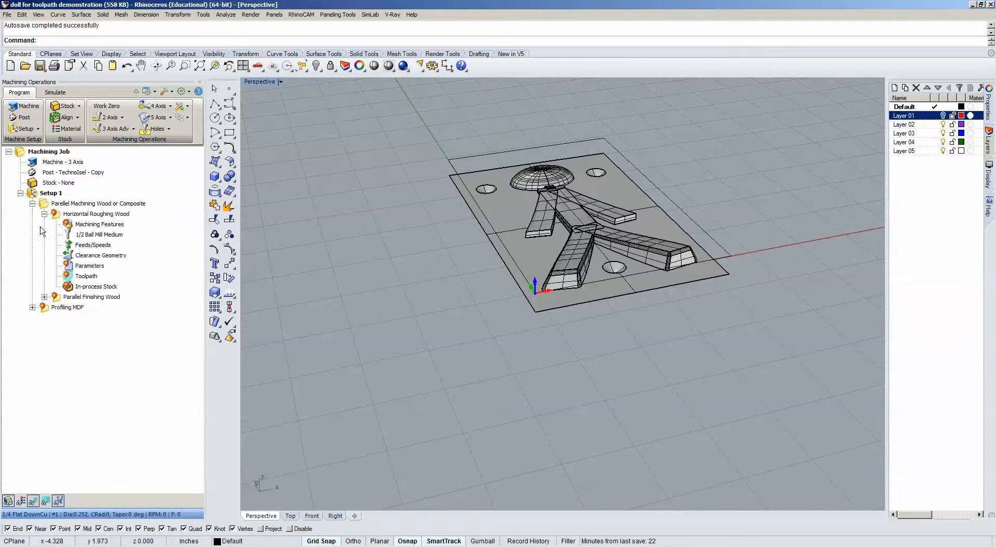
click(56, 214)
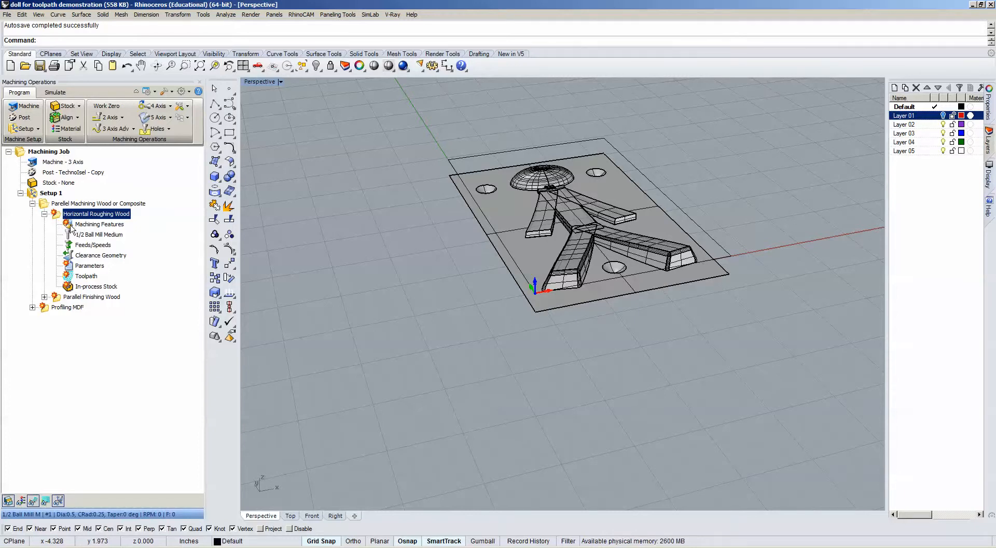
double_click(71, 226)
click(76, 239)
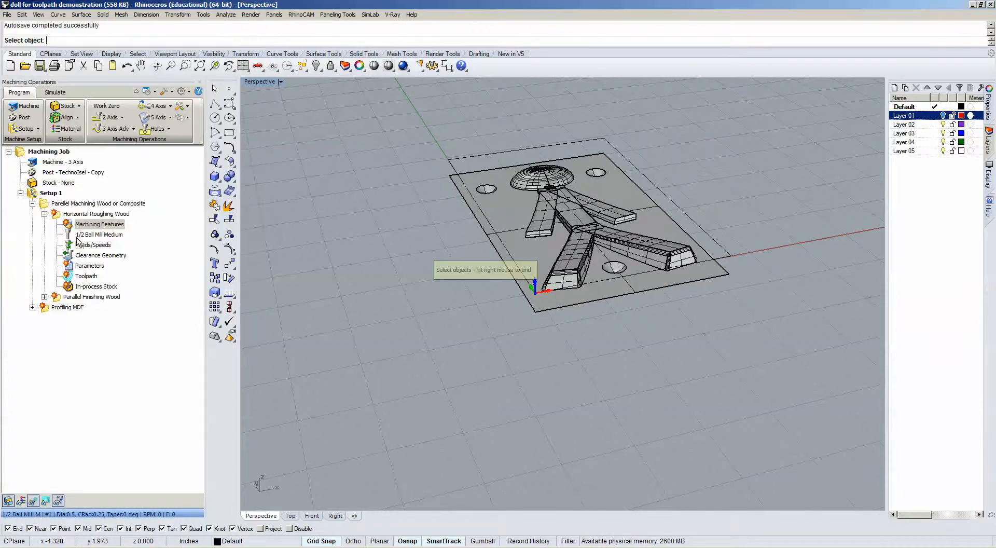
click(463, 160)
right_drag(463, 162, 417, 206)
right_drag(409, 232, 392, 308)
right_click(391, 304)
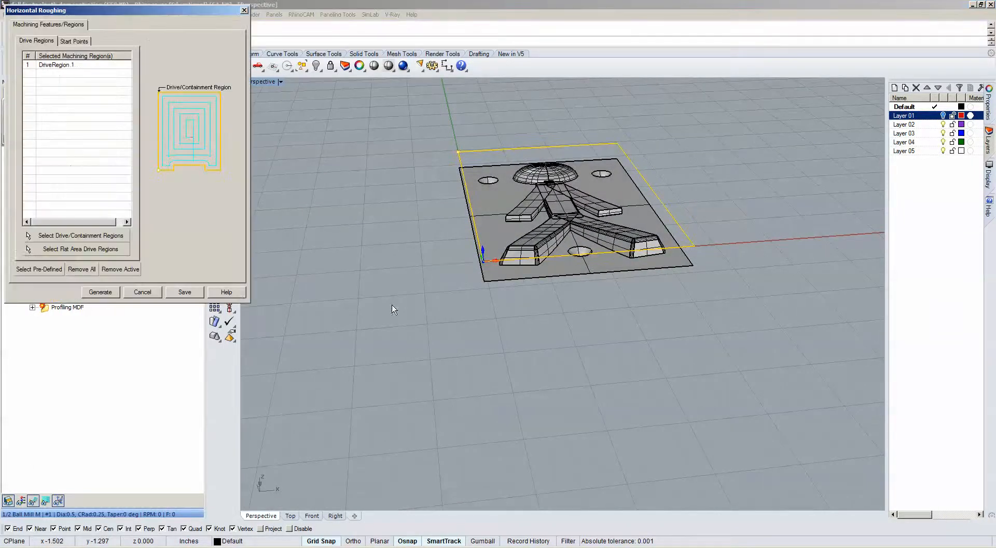
click(183, 292)
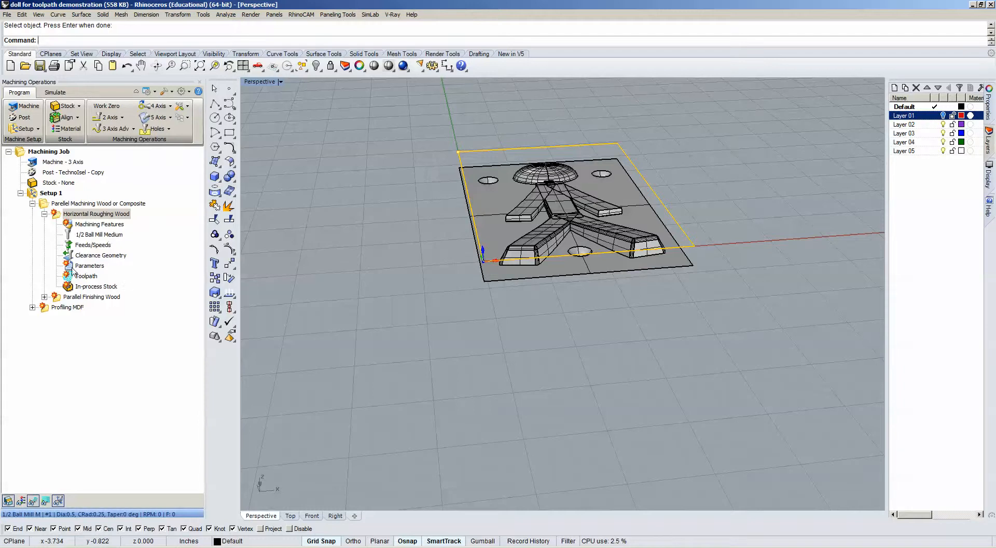
Generate the Horizontal Roughing Wood toolpath with the preset cut parameters and inspect it over the doll plate.
double_click(78, 265)
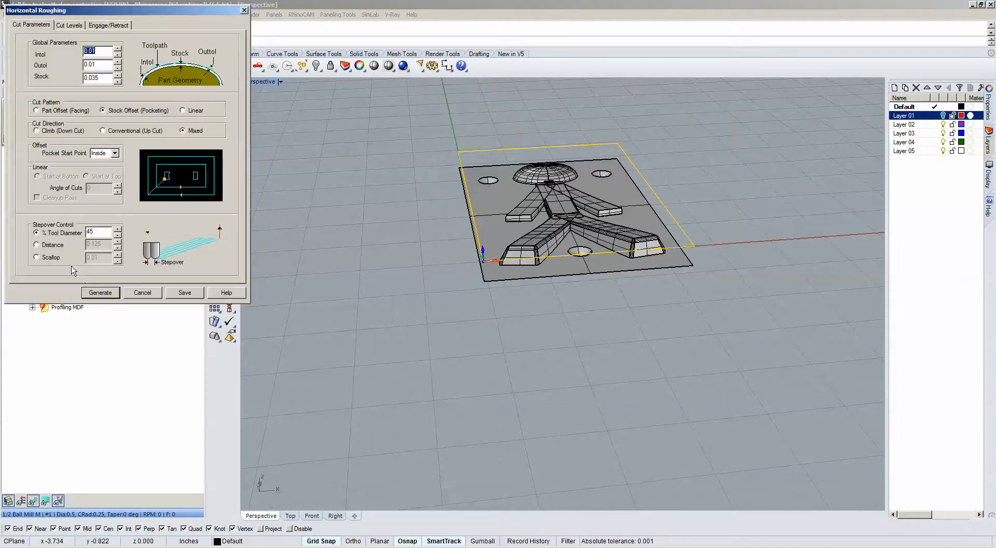
click(102, 294)
mouse_move(472, 308)
right_down()
mouse_move(538, 250)
mouse_move(545, 212)
mouse_move(535, 227)
mouse_move(562, 255)
mouse_move(555, 276)
mouse_move(537, 249)
mouse_move(516, 255)
mouse_move(529, 278)
right_up()
scroll(550, 247, up, 10)
scroll(537, 250, down, 8)
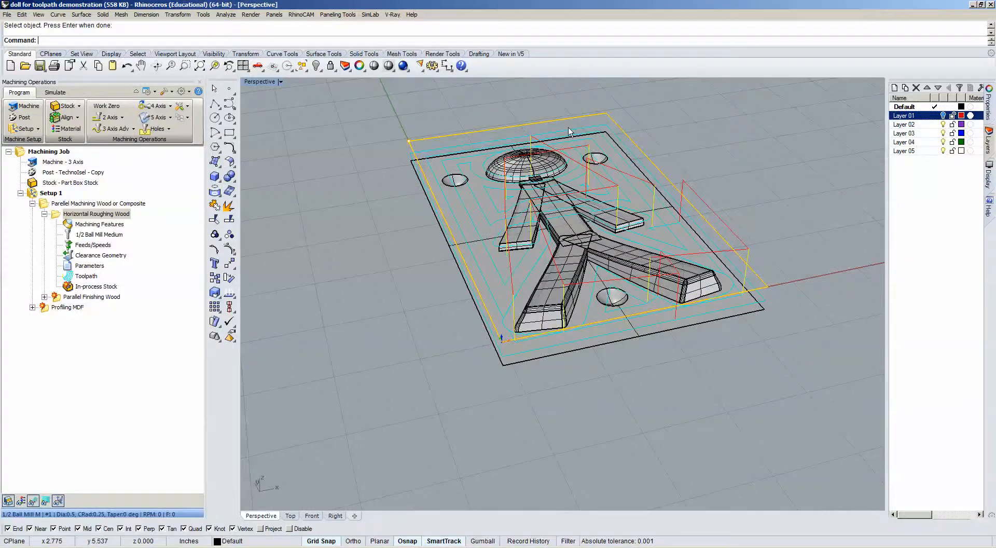
mouse_move(591, 279)
right_down()
mouse_move(590, 296)
mouse_move(579, 293)
mouse_move(583, 282)
right_up()
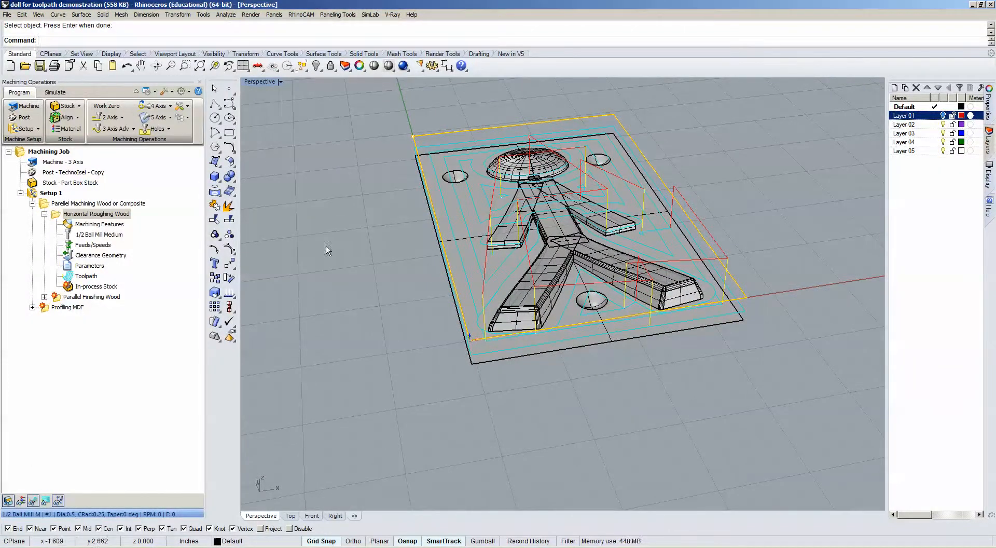
Assign the same outer rectangle as the Parallel Finishing Wood region and generate its toolpath.
click(44, 214)
click(45, 224)
double_click(68, 237)
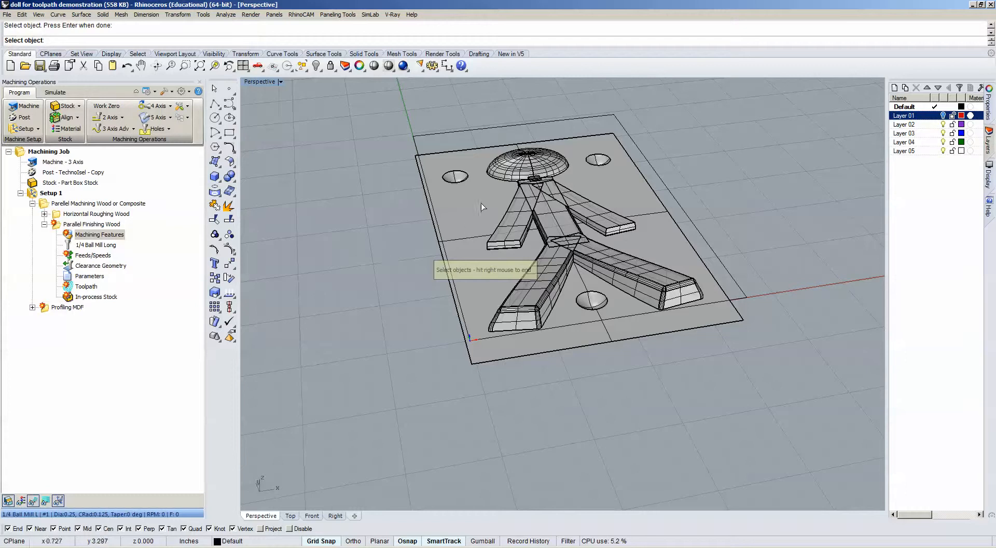
click(434, 132)
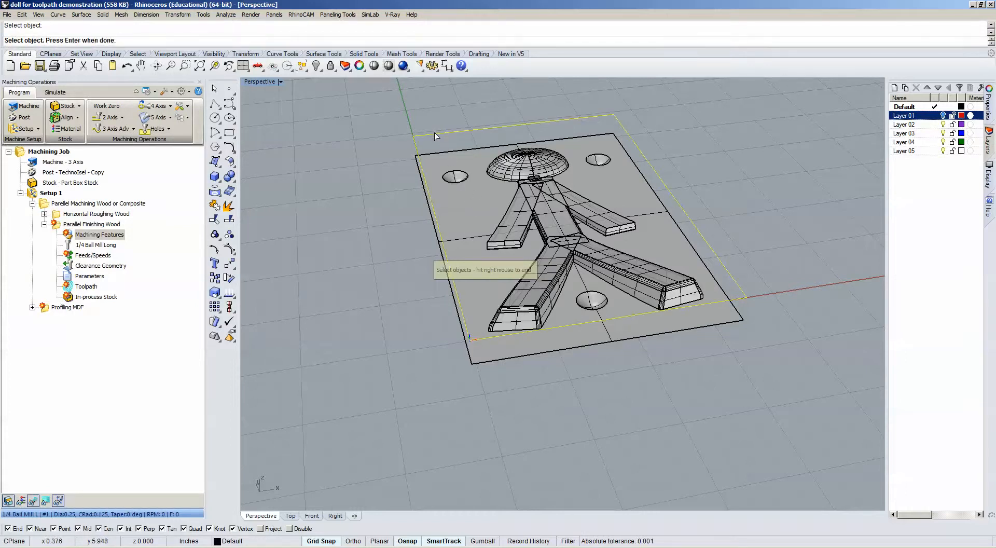
right_click(434, 132)
click(102, 293)
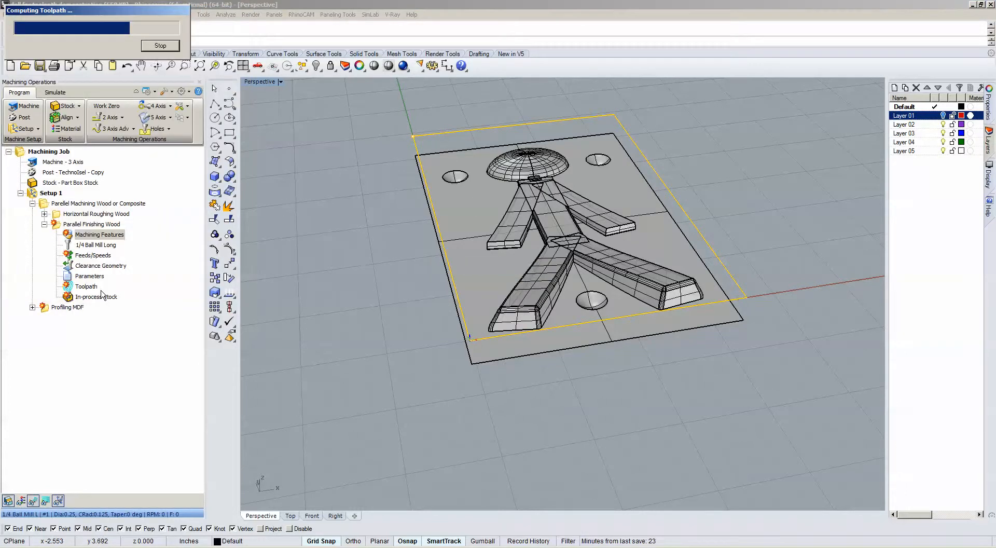
mouse_move(439, 312)
right_down()
mouse_move(418, 336)
mouse_move(465, 296)
mouse_move(451, 317)
right_up()
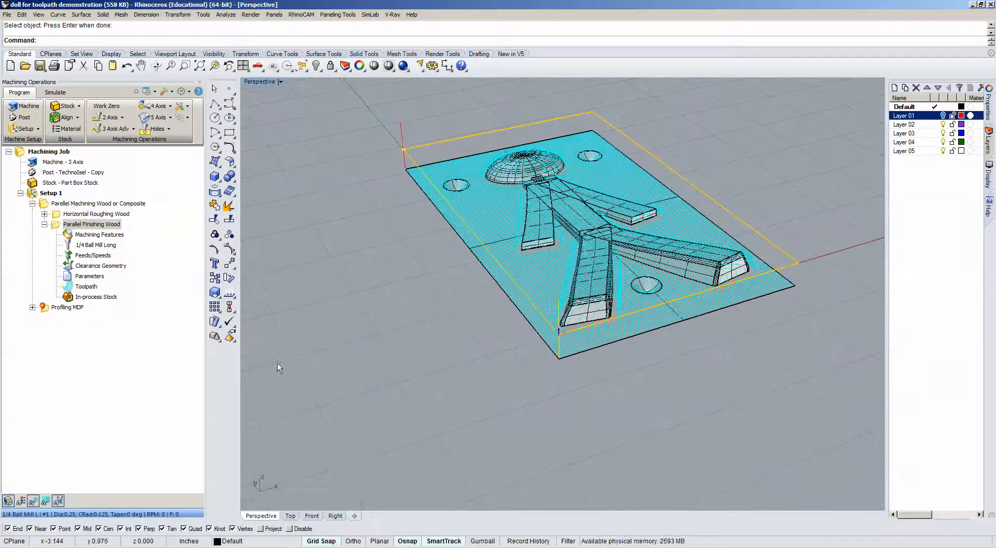
Start a box stock referenced to its upper front-left corner and set the corner coordinates to 0, 0, 0.
click(44, 224)
click(79, 106)
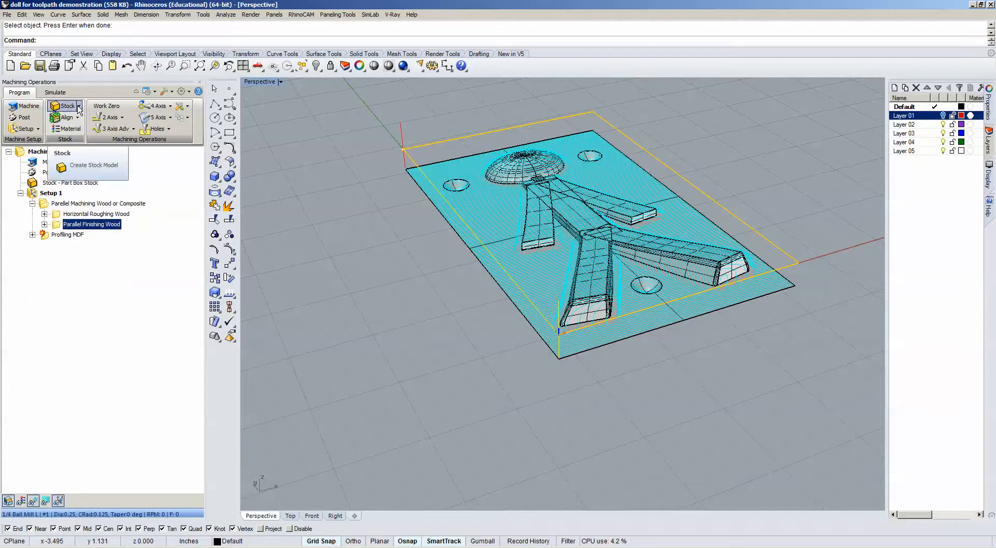
click(79, 106)
click(70, 124)
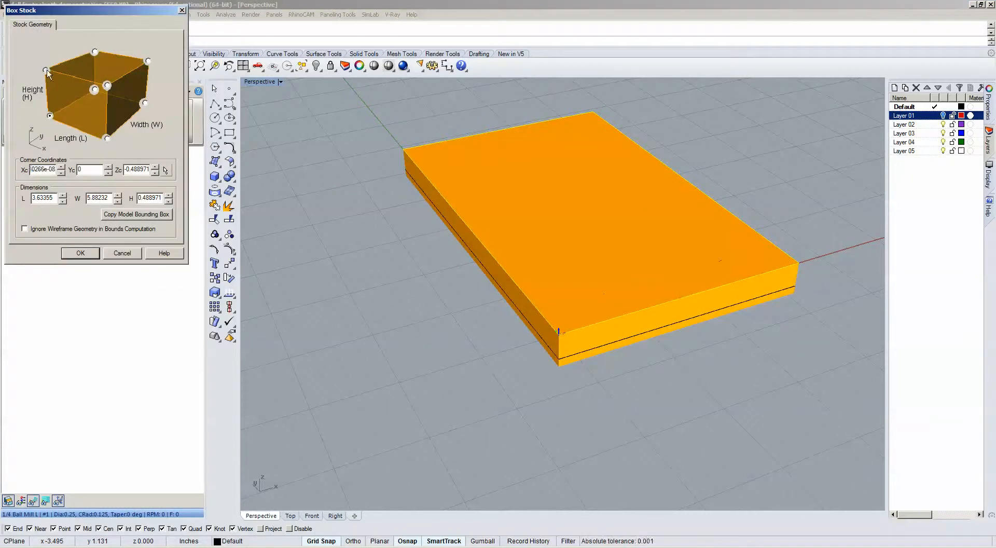
click(46, 70)
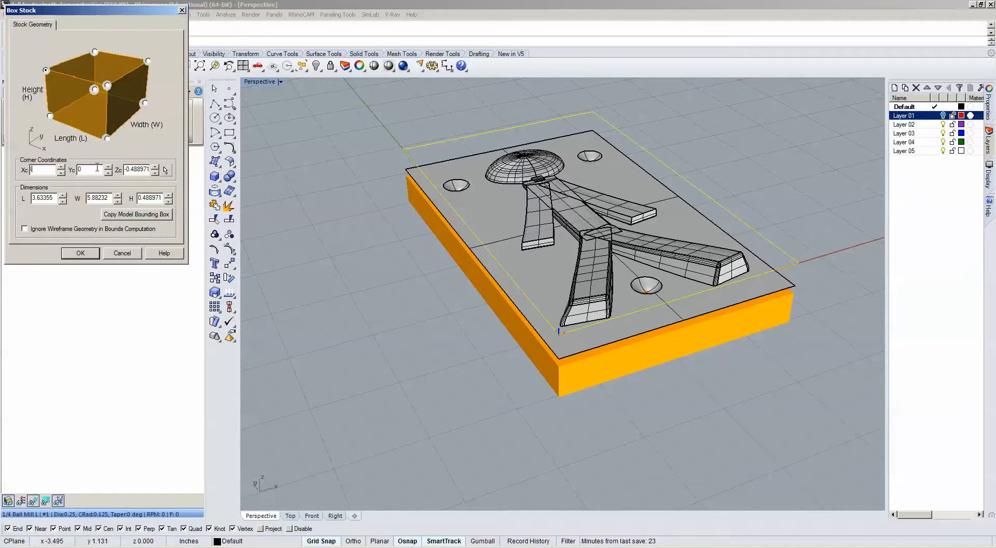
text(0)
key(BackSpace)
key(BackSpace)
key(BackSpace)
key(BackSpace)
Set the box stock's length to 7, width to 7 and height to 1, and create it.
double_click(108, 198)
text(7)
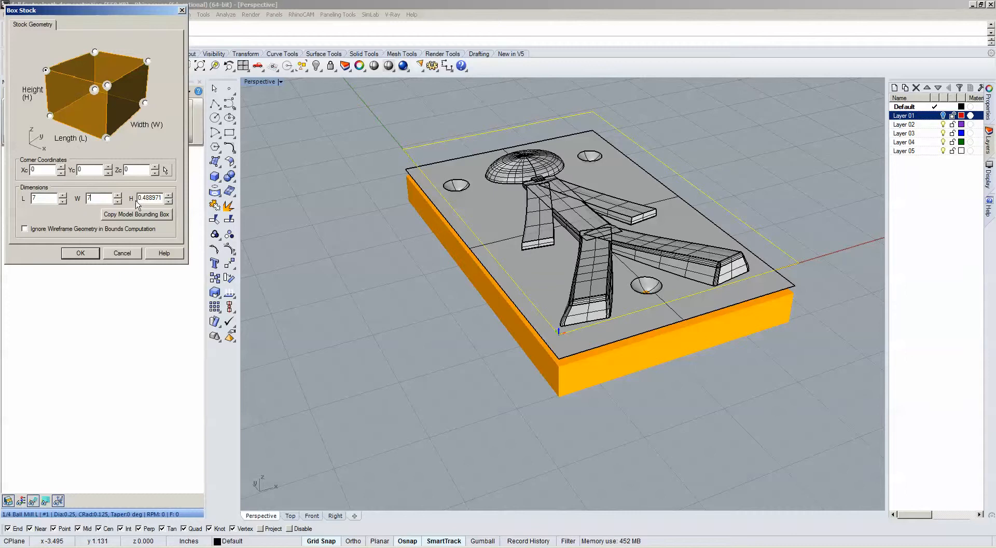
double_click(162, 198)
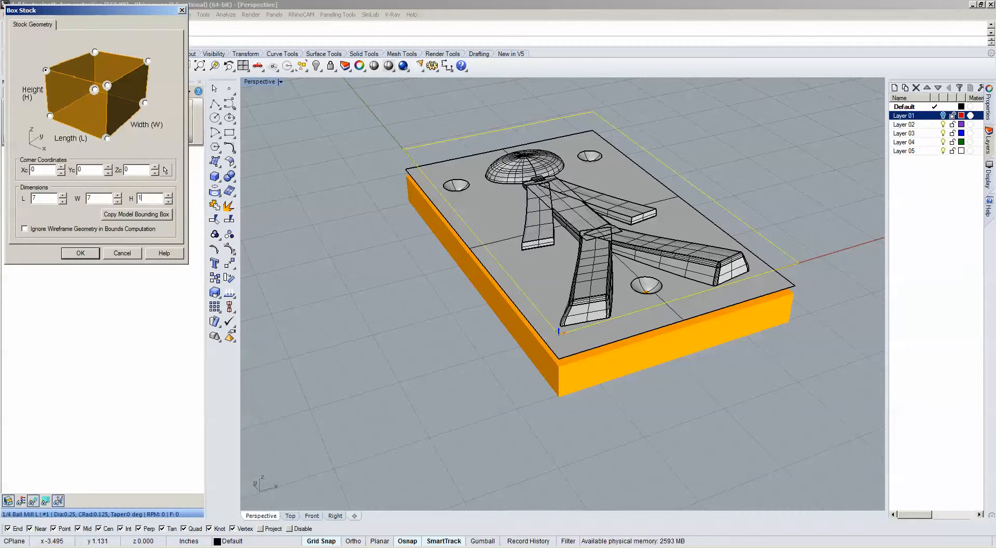
click(80, 253)
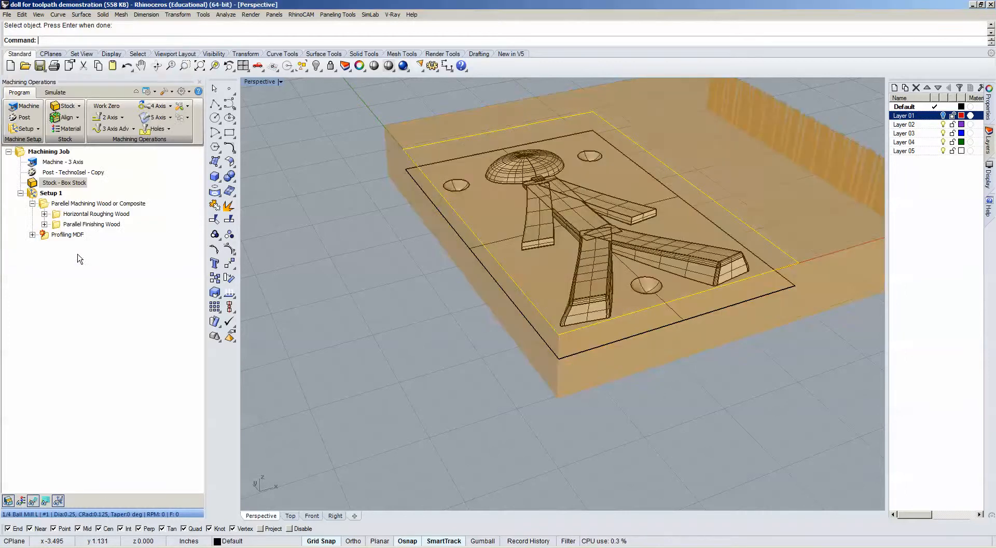
Show four viewports and move the doll plate with its rectangle 1.5 inches along X and slightly along Y, inside the stock.
right_drag(369, 317, 348, 317)
click(243, 65)
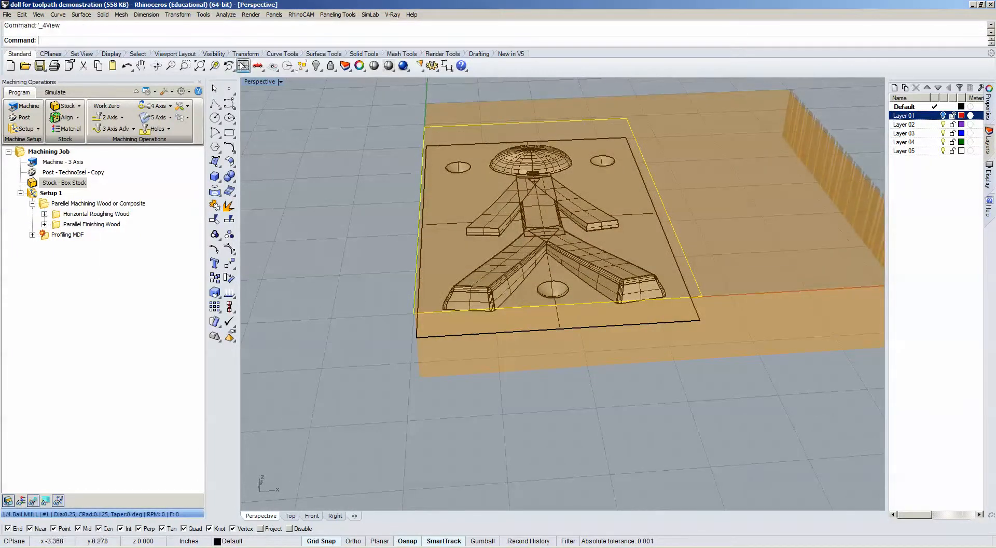
scroll(329, 166, up, 3)
scroll(341, 167, down, 5)
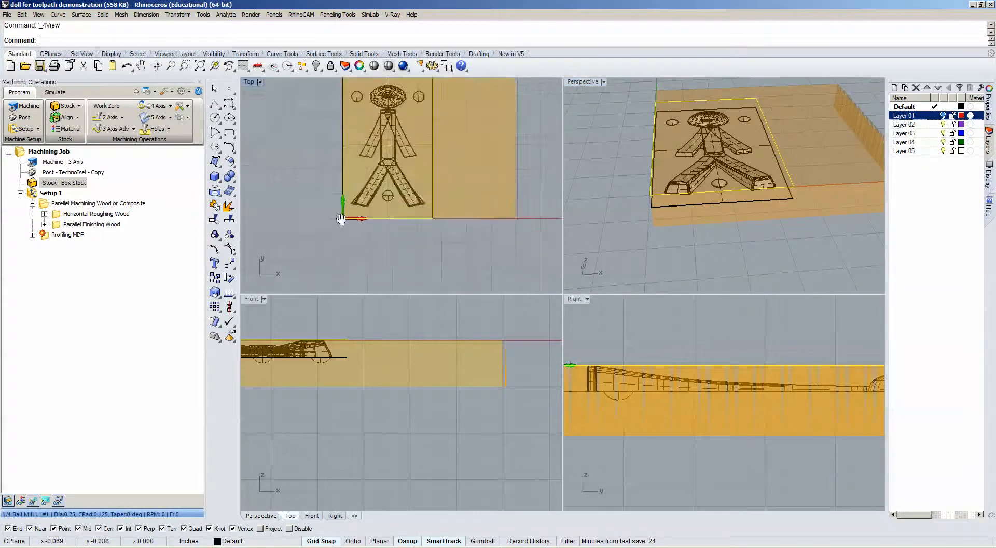
drag(402, 222, 403, 223)
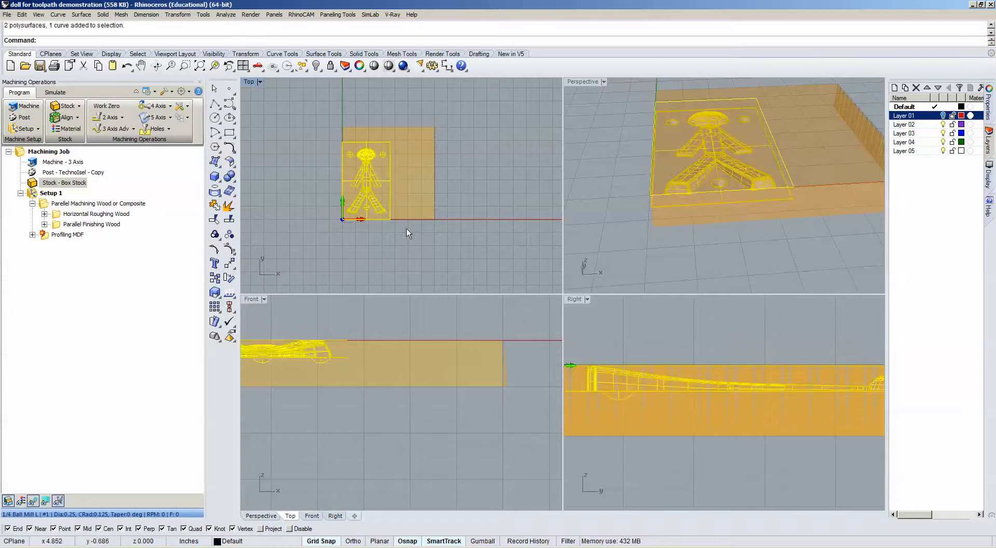
text(e)
key(Return)
click(372, 257)
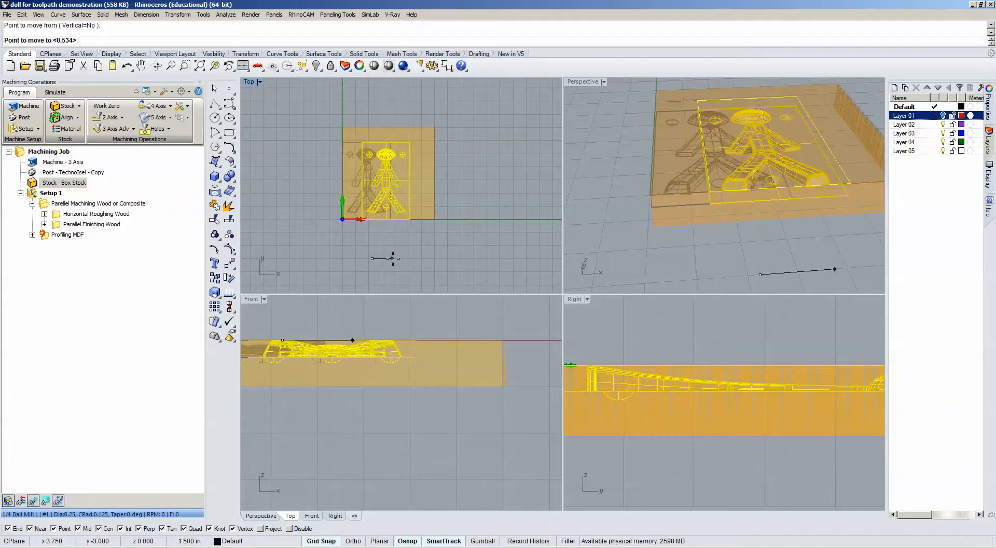
text(1.5)
key(Return)
click(391, 257)
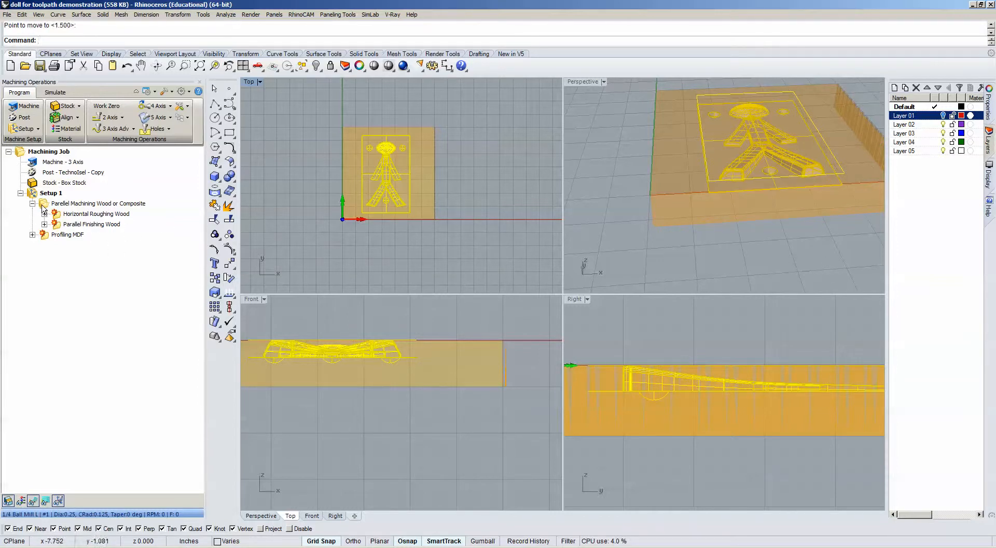
Regenerate the Parellel Machining Wood or Composite operations without running a simulation after each one.
right_click(45, 208)
click(76, 287)
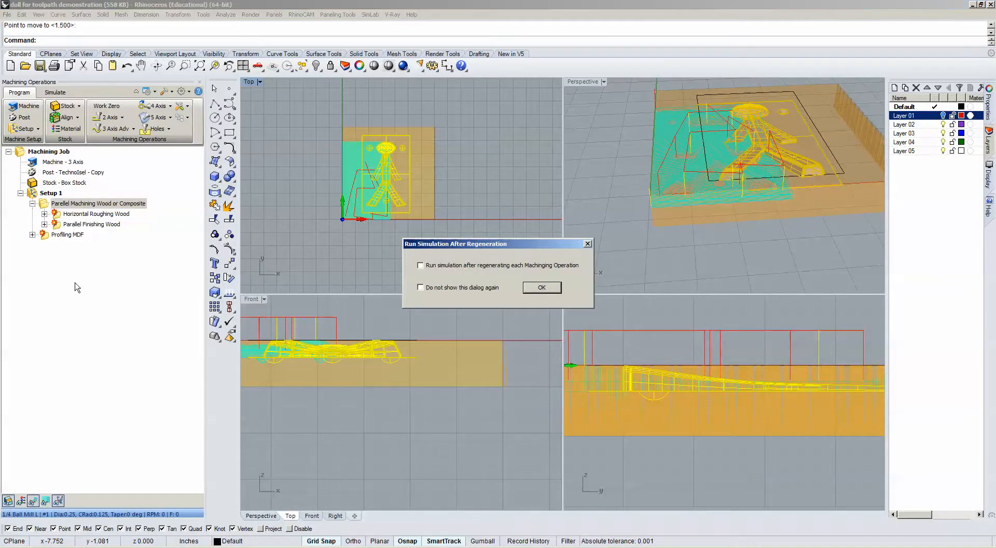
click(536, 289)
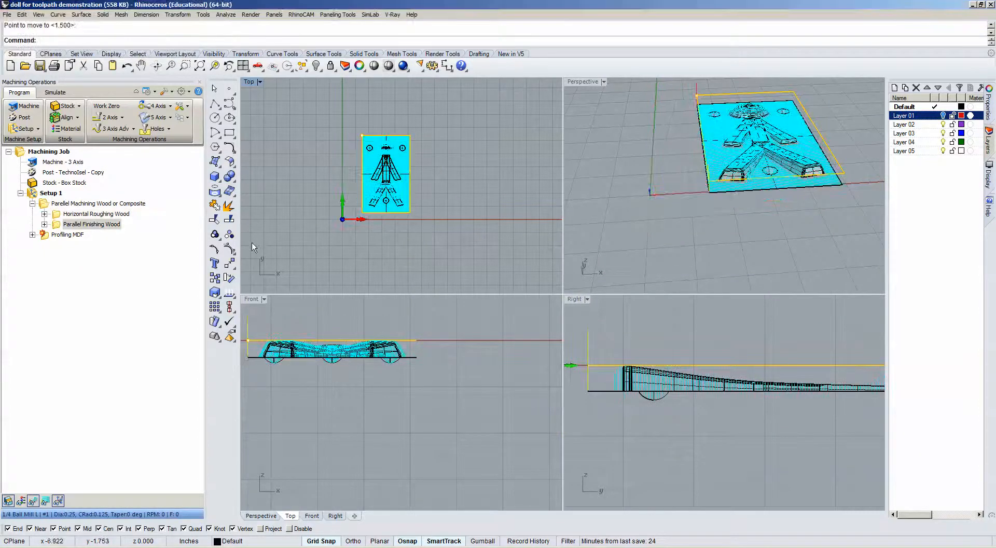
Switch the machining operations to simulation mode and show the doll model together with the toolpaths.
click(55, 93)
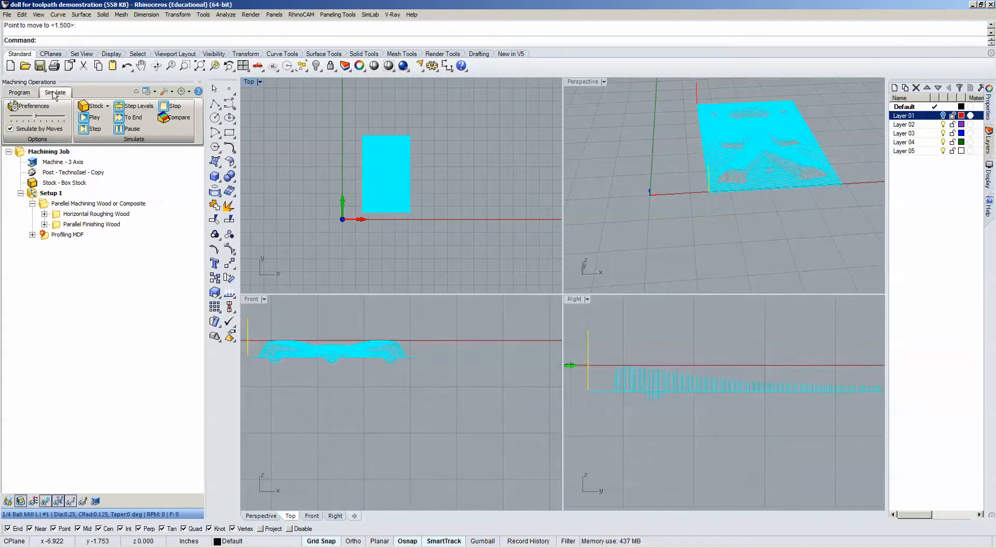
right_drag(291, 195, 303, 191)
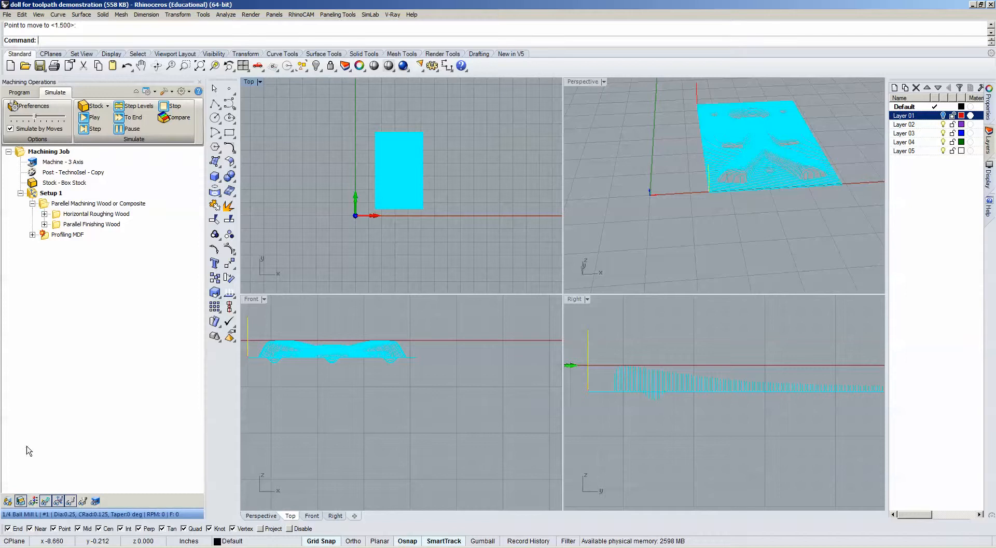
click(9, 501)
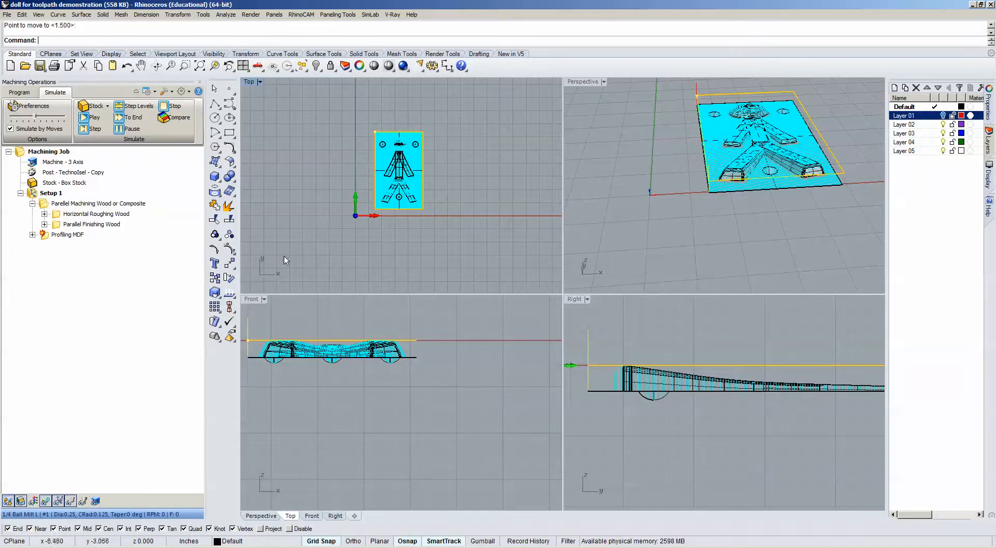
Maximize the Perspective view, frame the doll plate at an angle, and play the machining simulation on the box stock.
double_click(580, 82)
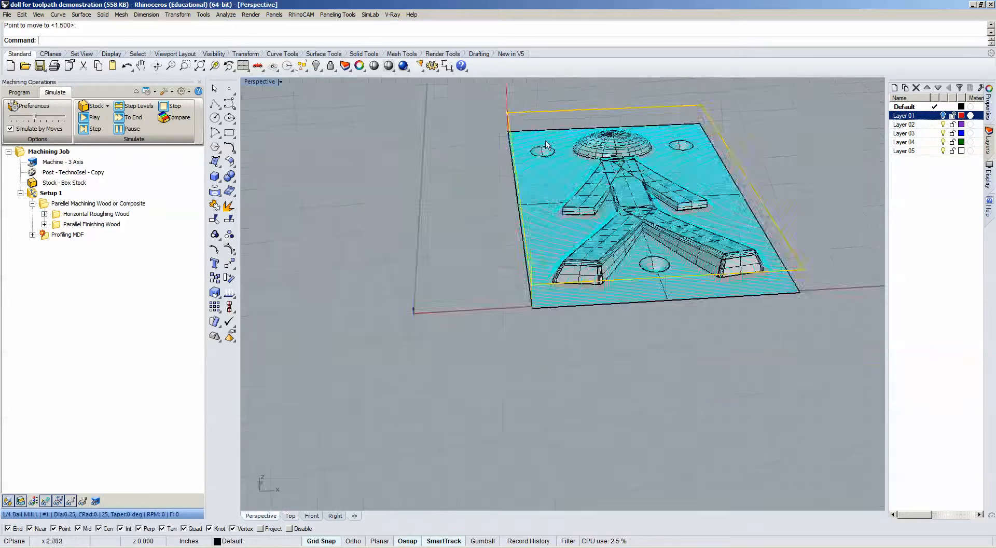
shift+right_drag(584, 157, 475, 271)
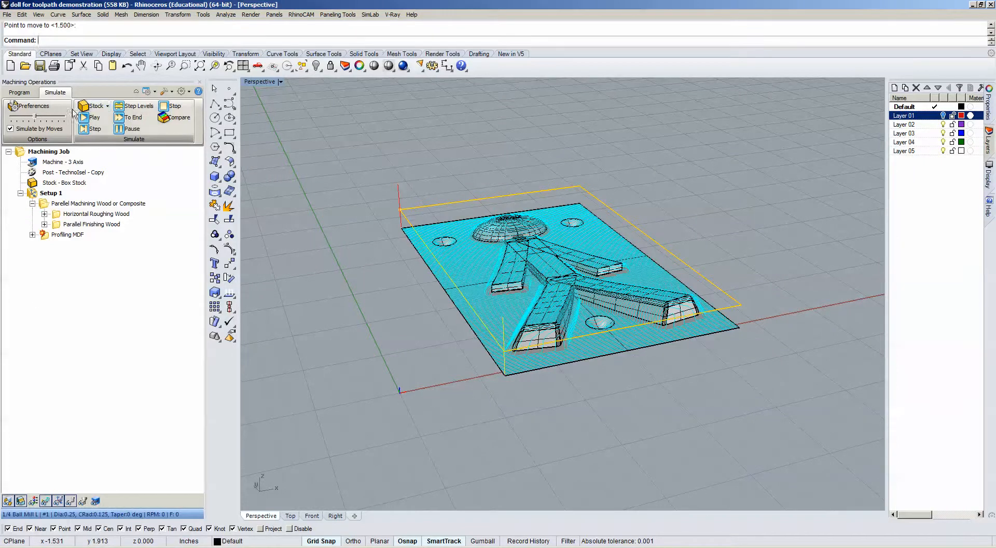
click(85, 122)
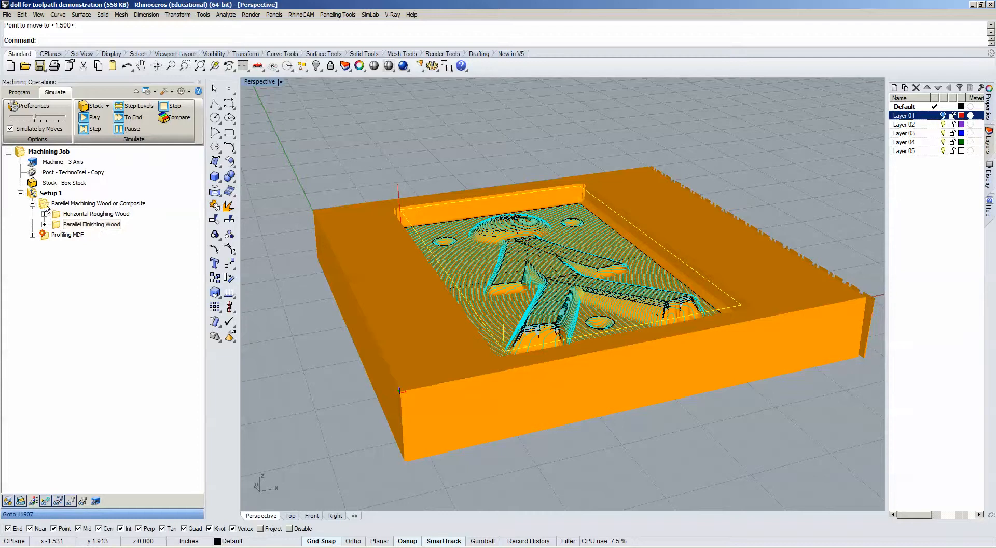
Simulate the whole Parellel Machining Wood or Composite group, resuming the parallel finishing playback after a closer look at the partly cut doll.
click(49, 203)
click(84, 120)
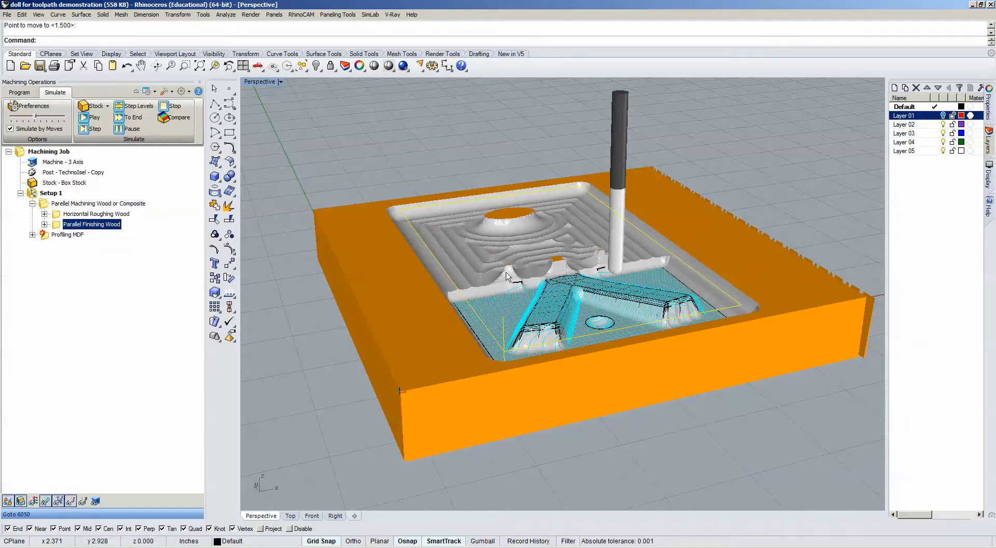
right_drag(552, 281, 477, 274)
scroll(487, 282, up, 4)
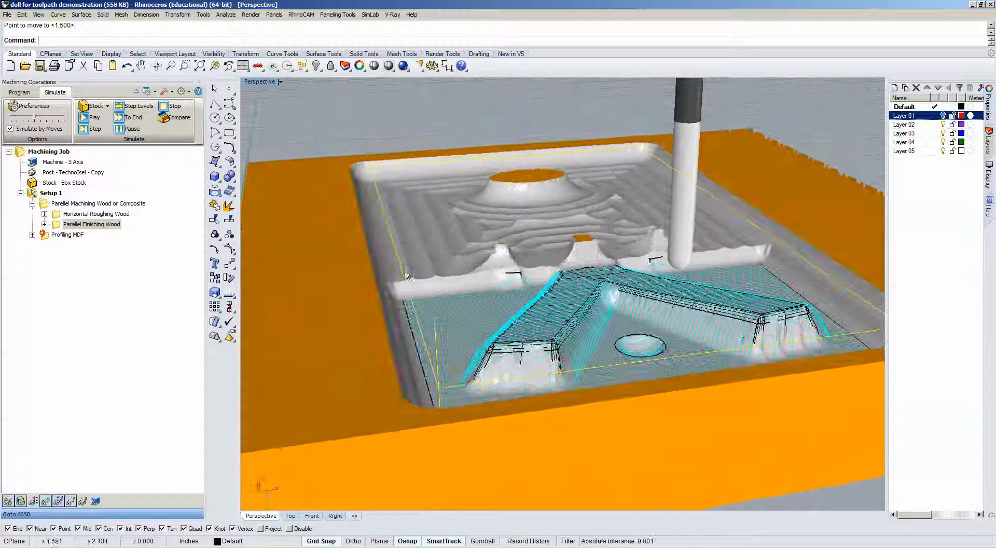
click(95, 118)
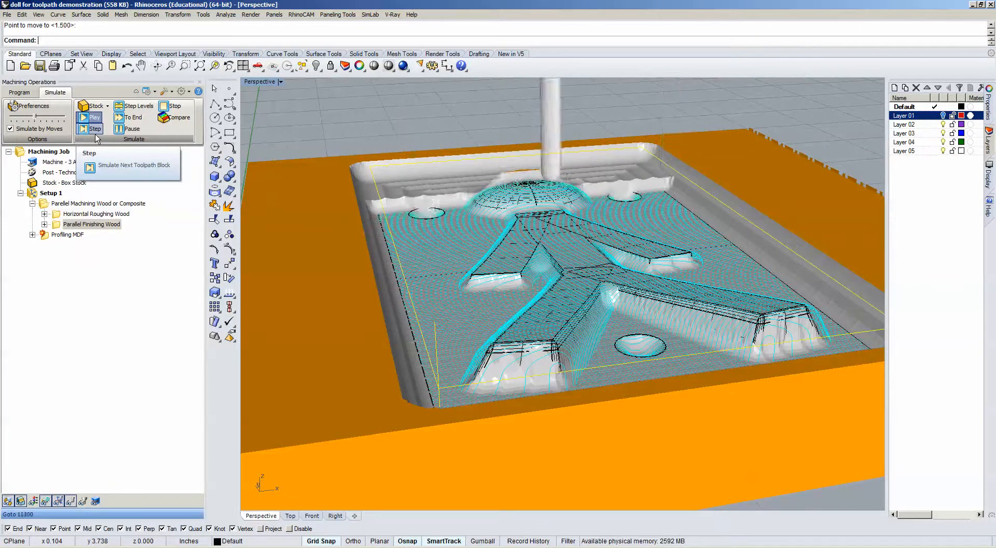
Examine the simulated finishing cut from several angles, especially the doll's arms and legs, the round recesses and the surrounding channel.
right_drag(291, 167, 303, 192)
scroll(304, 196, down, 10)
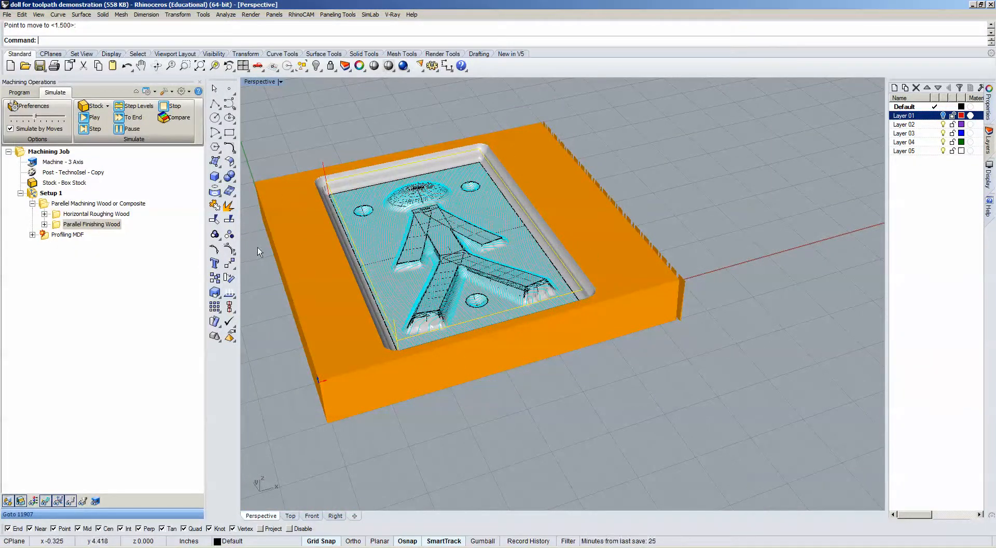
shift+right_drag(269, 263, 405, 259)
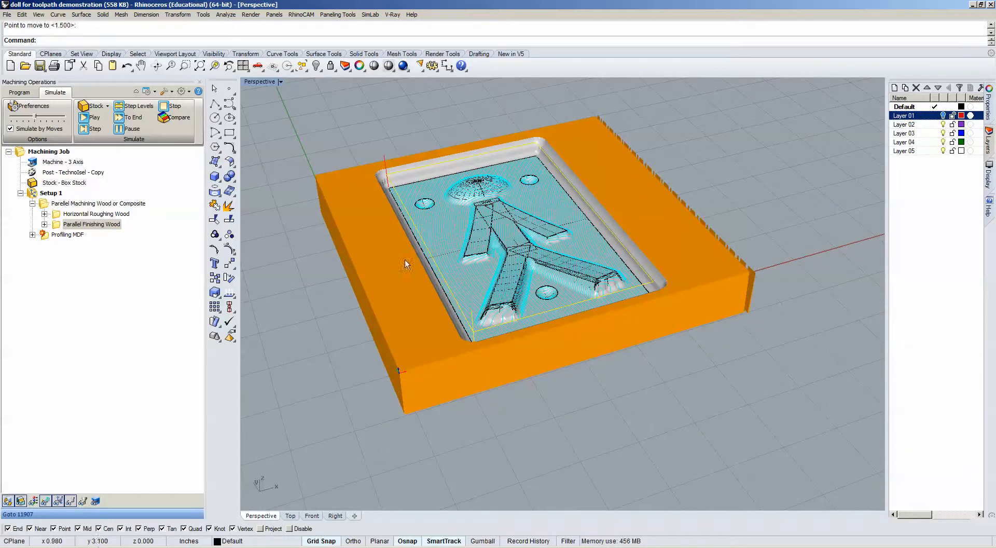
scroll(485, 256, up, 12)
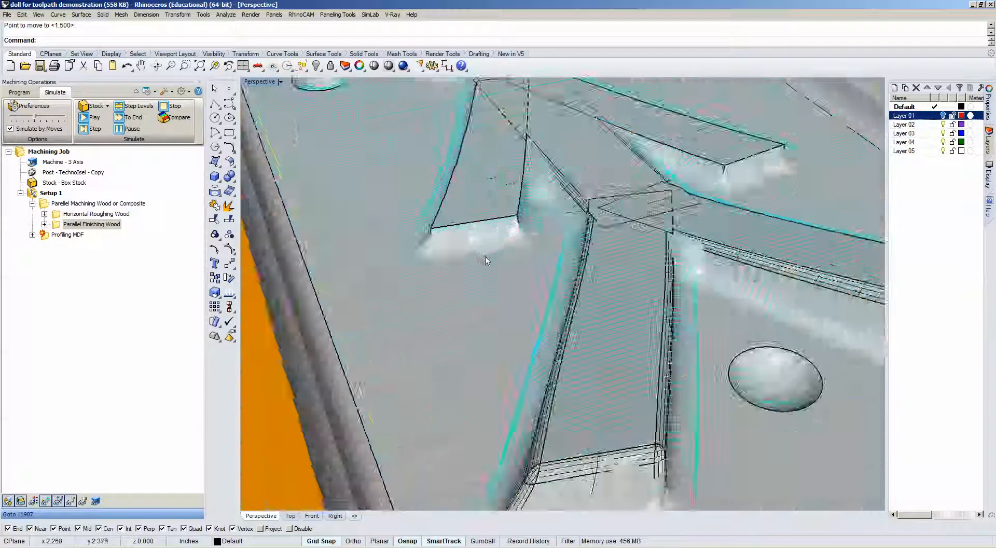
scroll(503, 264, down, 8)
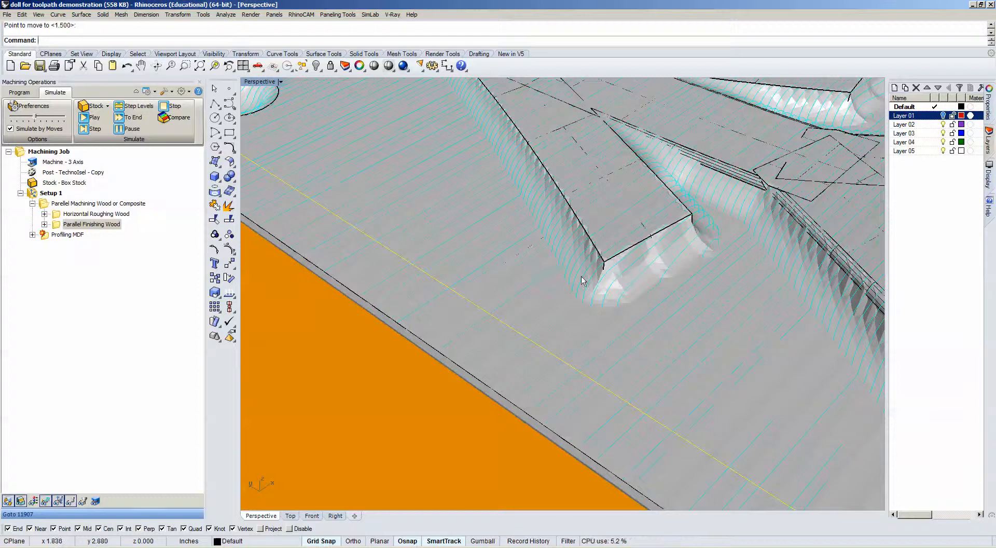
right_drag(582, 283, 487, 307)
scroll(549, 285, down, 5)
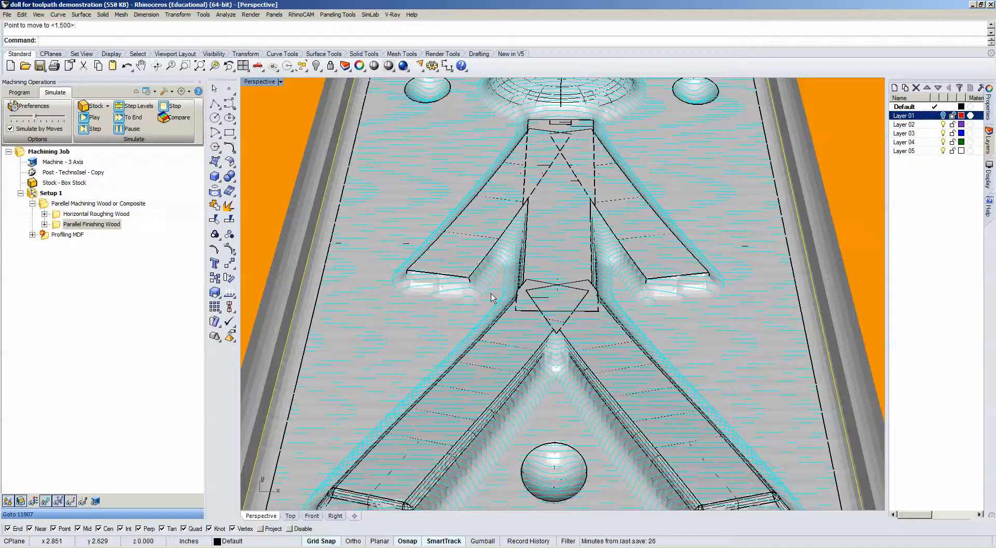
scroll(433, 298, up, 2)
scroll(607, 353, down, 5)
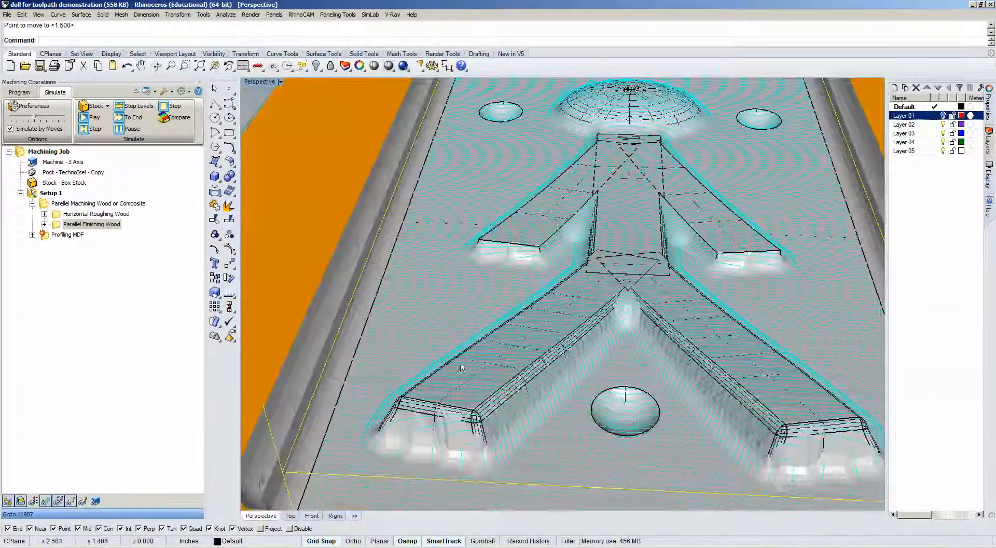
scroll(504, 371, up, 5)
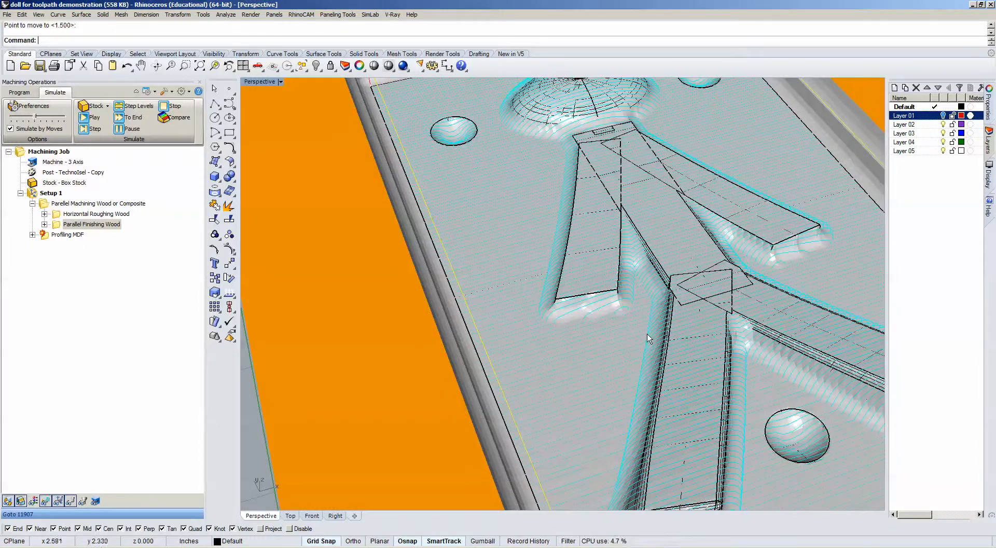
scroll(652, 341, down, 5)
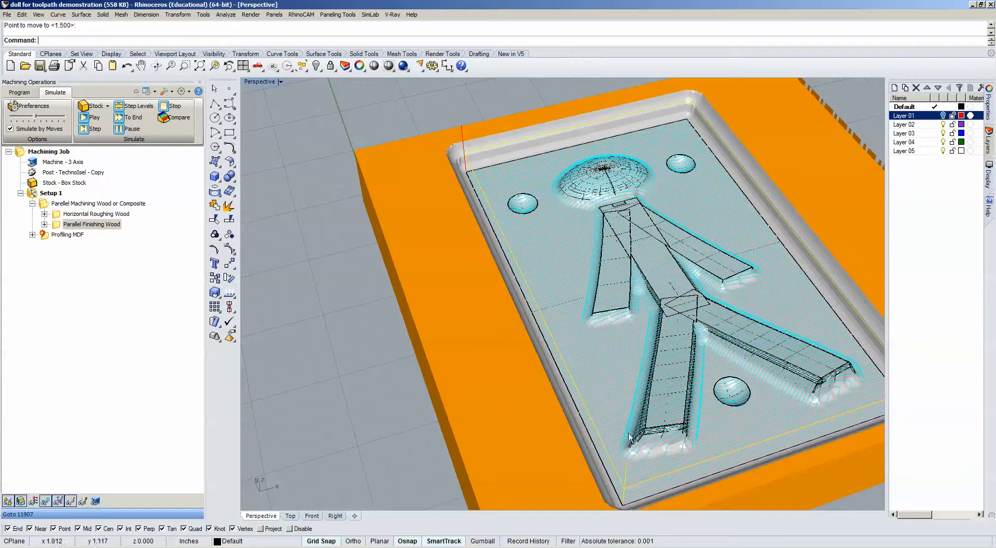